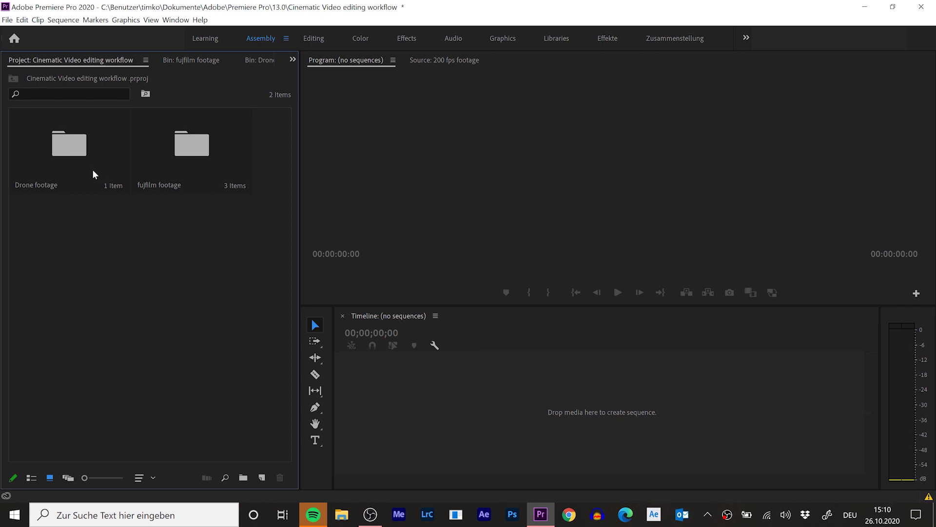
# Look through the clips in the Drone footage and fujfilm footage bins, checking their frame rates
pyautogui.doubleClick(81, 163)
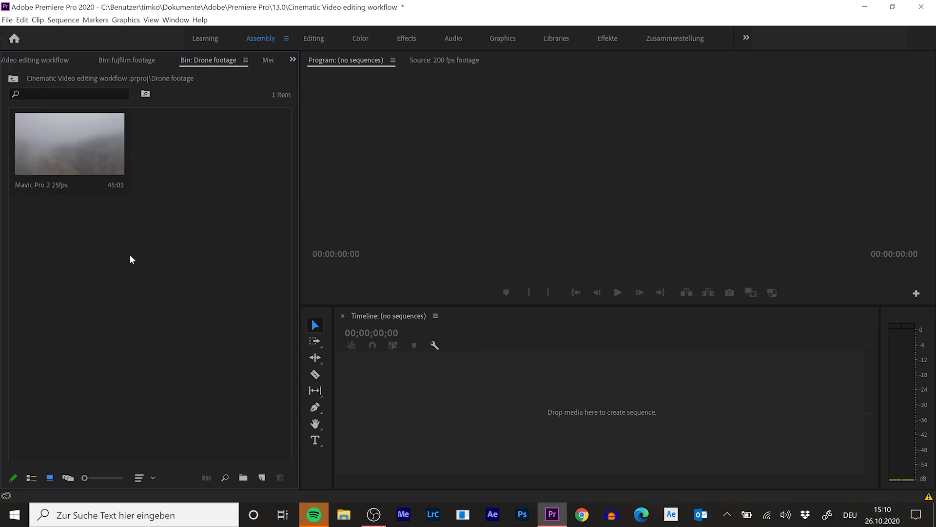
pyautogui.moveTo(49, 188)
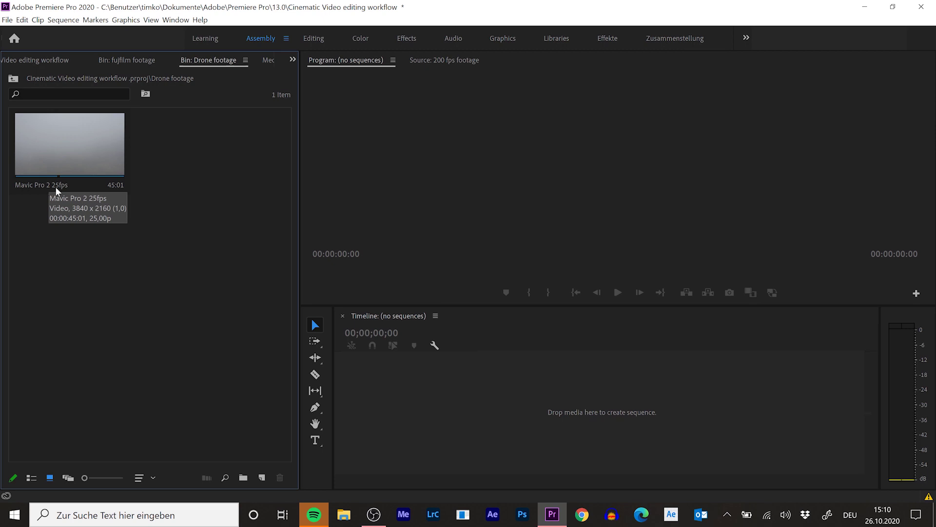
pyautogui.click(34, 60)
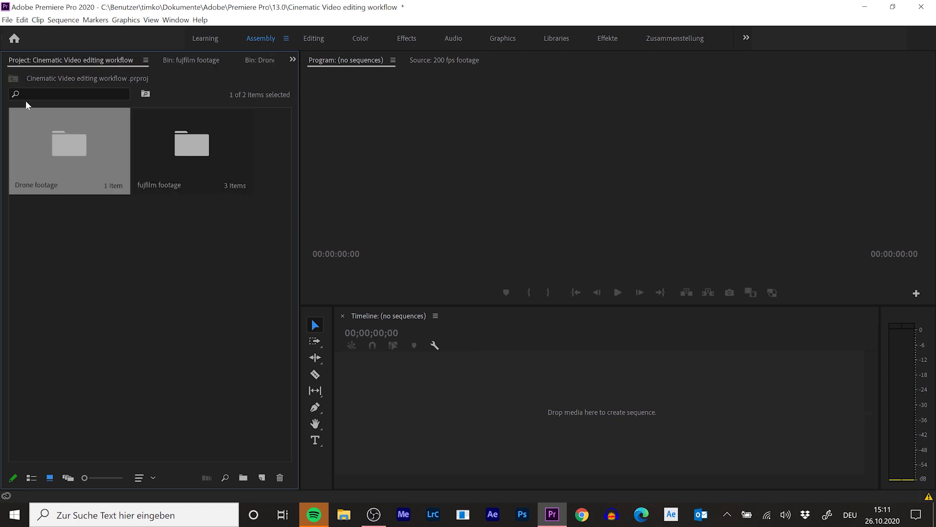
pyautogui.doubleClick(198, 162)
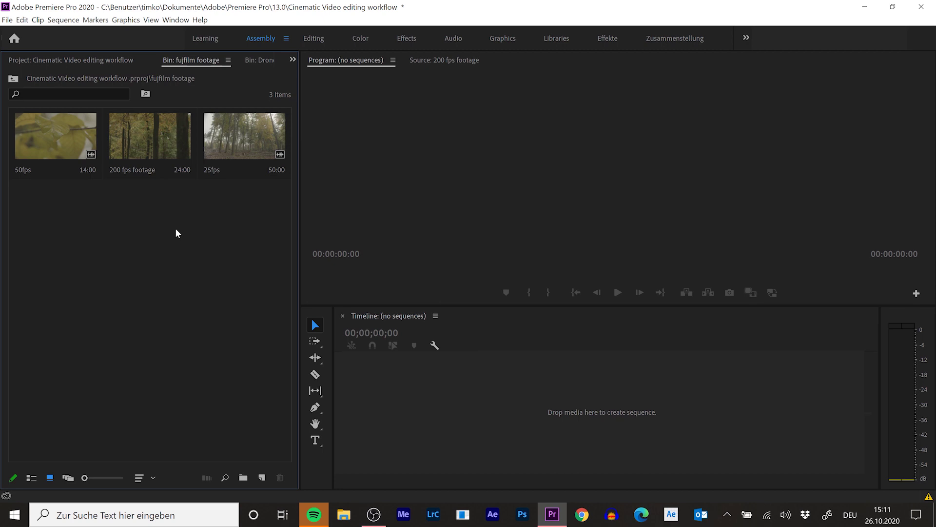
pyautogui.moveTo(211, 174)
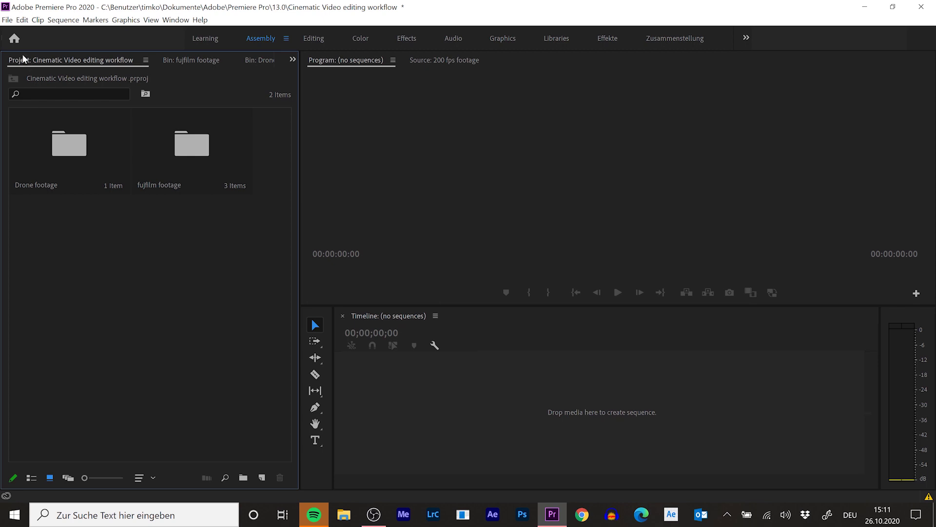
# Start a new sequence and choose the RED R3D preset 1080p 16x9 25 for it
pyautogui.click(7, 19)
pyautogui.moveTo(22, 31)
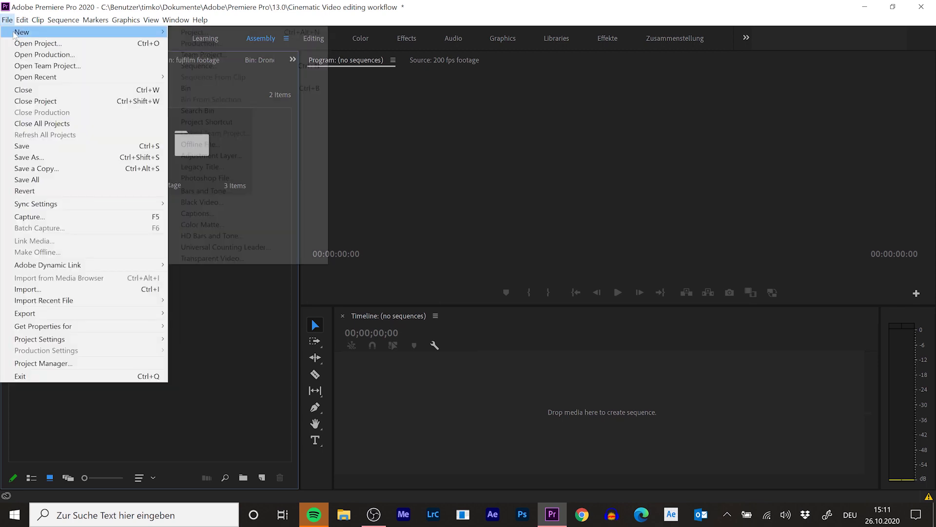
pyautogui.click(215, 66)
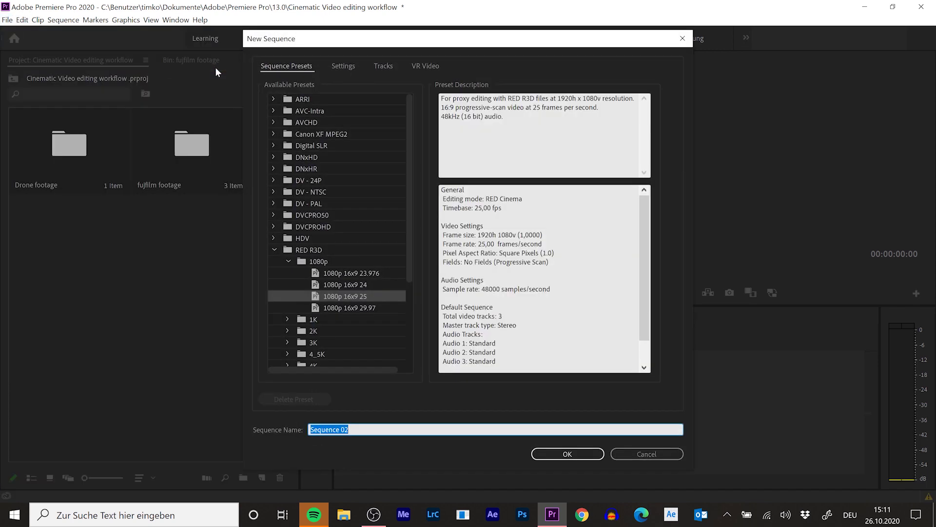
pyautogui.moveTo(410, 236); pyautogui.dragTo(410, 308)
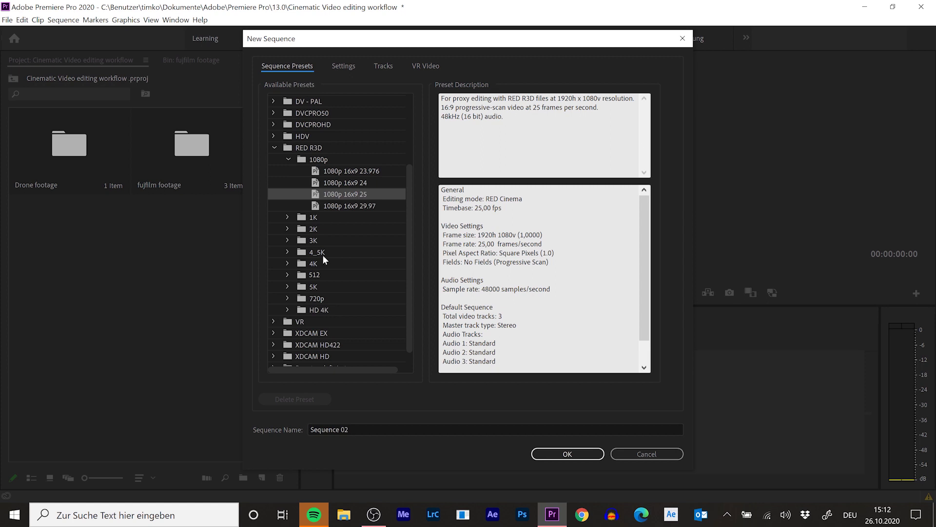
pyautogui.click(287, 309)
pyautogui.scroll(-1, 373, 309)
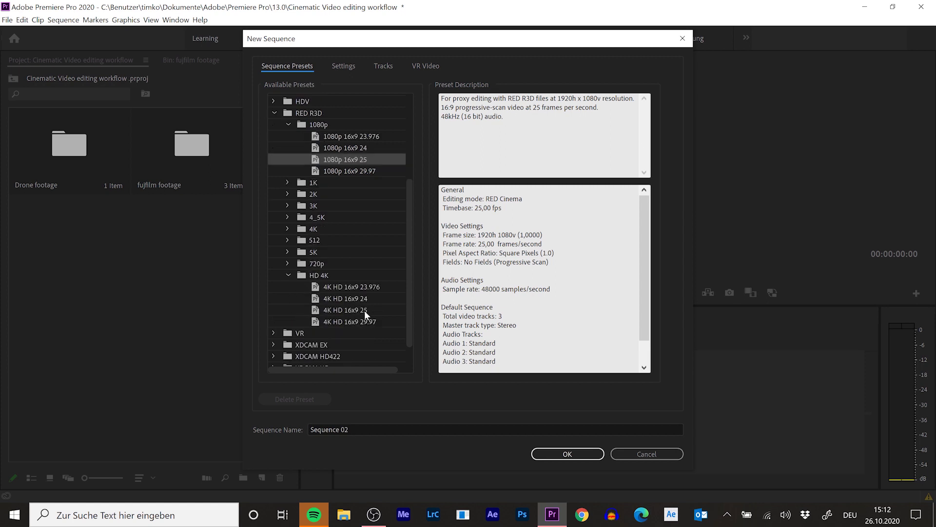
pyautogui.click(364, 310)
pyautogui.scroll(1, 371, 293)
pyautogui.click(363, 195)
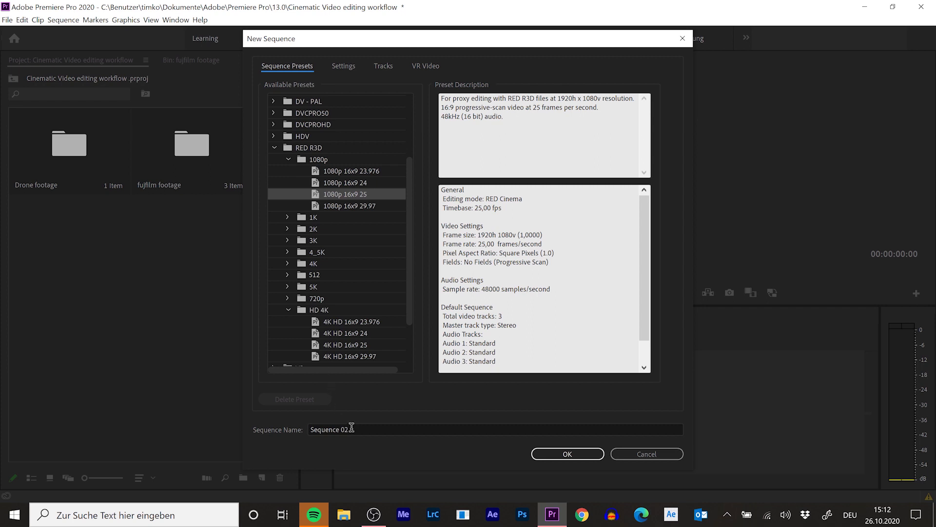
# Name the new sequence "Cinematic editing workflow video" and create it
pyautogui.moveTo(351, 426); pyautogui.dragTo(295, 427)
pyautogui.press('BackSpace')
pyautogui.write('Cinematic editing workflow video')
pyautogui.press('Return')
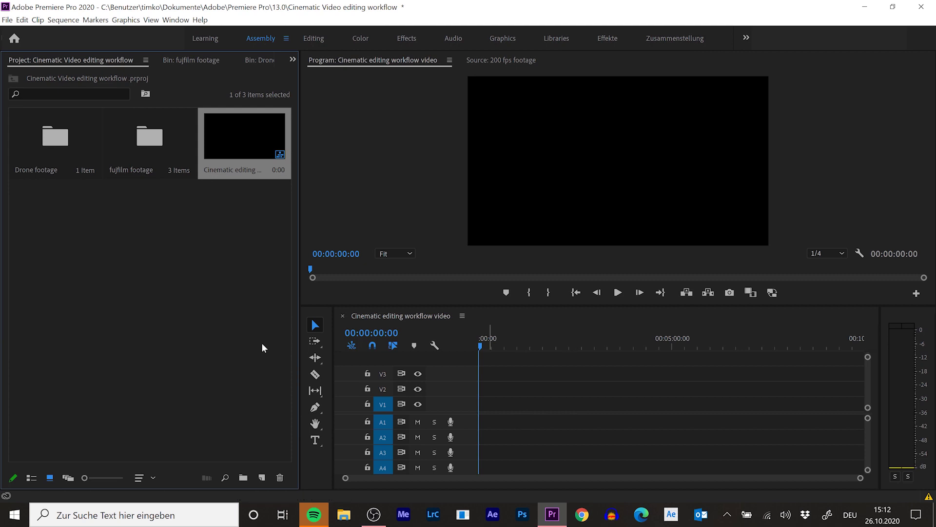
# Open the Mavic Pro 2 25fps drone clip as source and mark its In point at 00:00:26:18 and Out point at 00:00:37:23
pyautogui.doubleClick(54, 147)
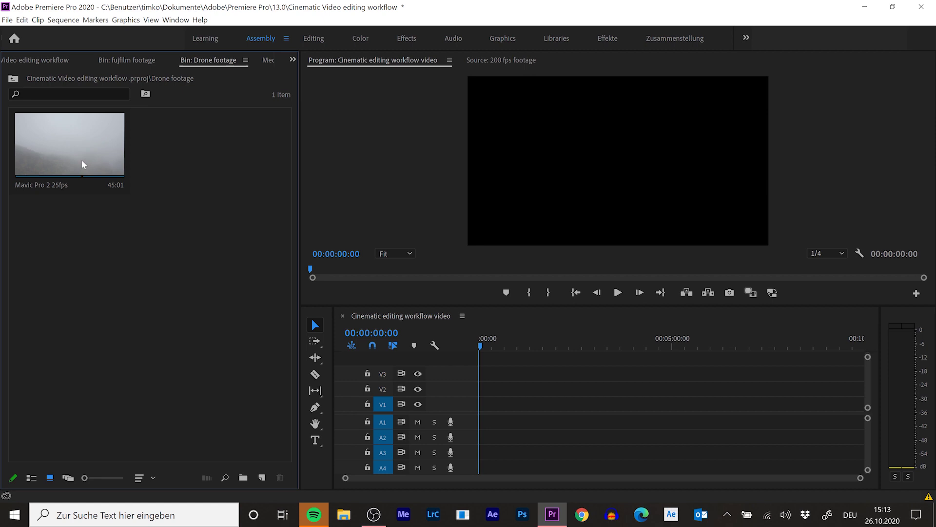
pyautogui.doubleClick(82, 147)
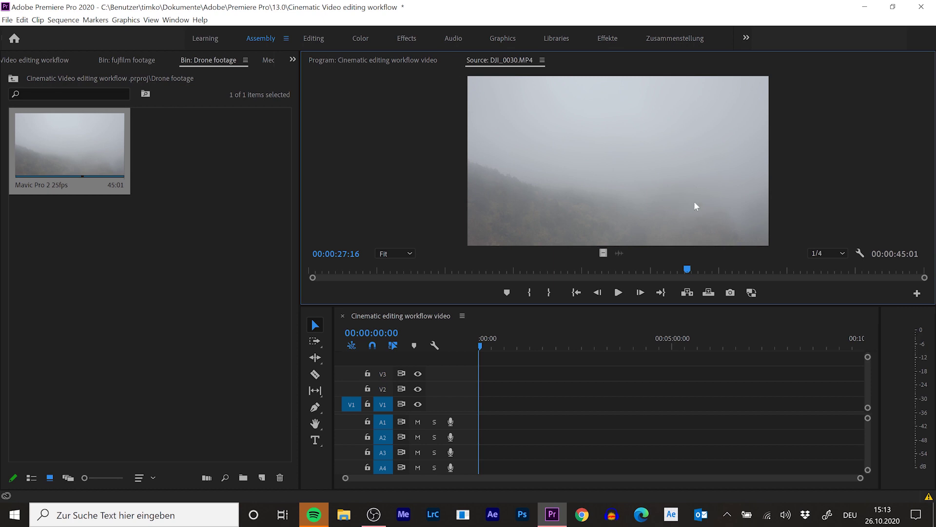
pyautogui.moveTo(684, 272)
pyautogui.mouseDown()
pyautogui.moveTo(732, 265)
pyautogui.moveTo(664, 268)
pyautogui.moveTo(674, 268)
pyautogui.mouseUp()
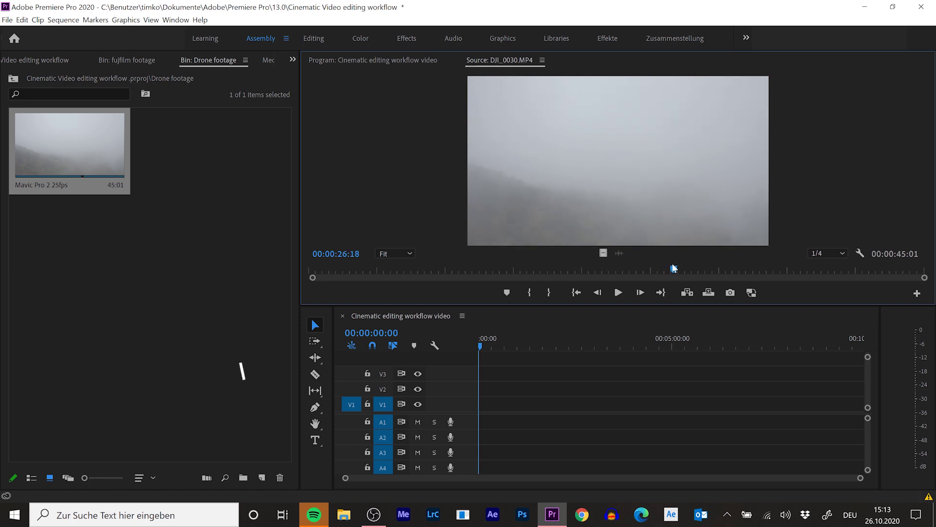
pyautogui.press('i')
pyautogui.moveTo(675, 269); pyautogui.dragTo(828, 269)
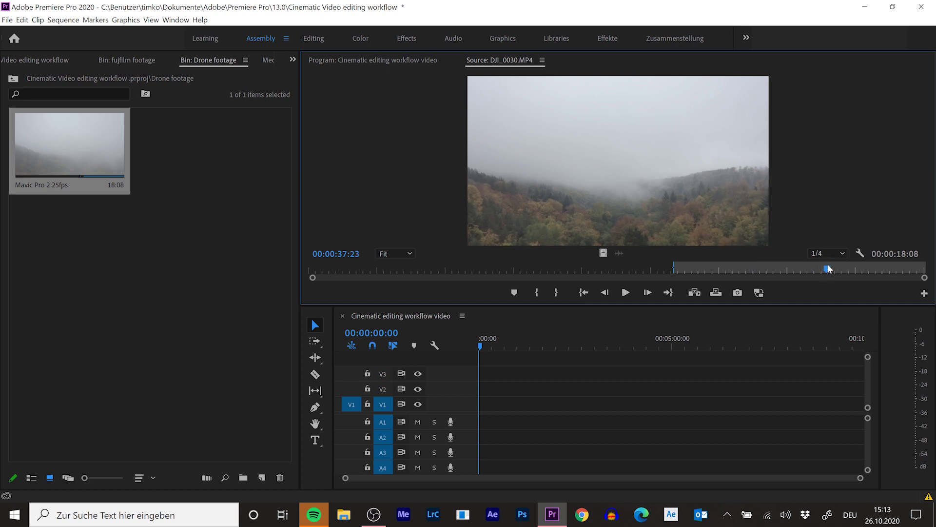
pyautogui.press('o')
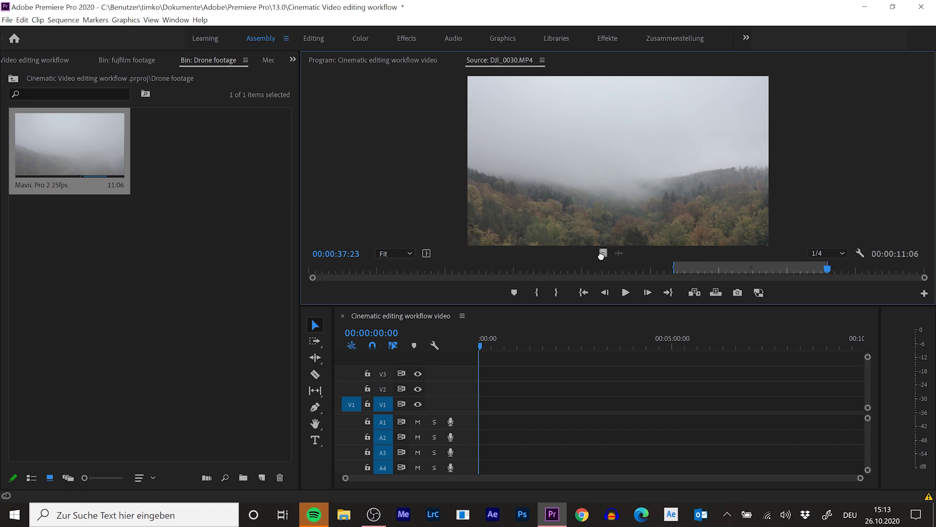
# Place the marked drone range at the start of V1, keeping the existing sequence settings, and scale it to frame size
pyautogui.moveTo(520, 354); pyautogui.dragTo(479, 407)
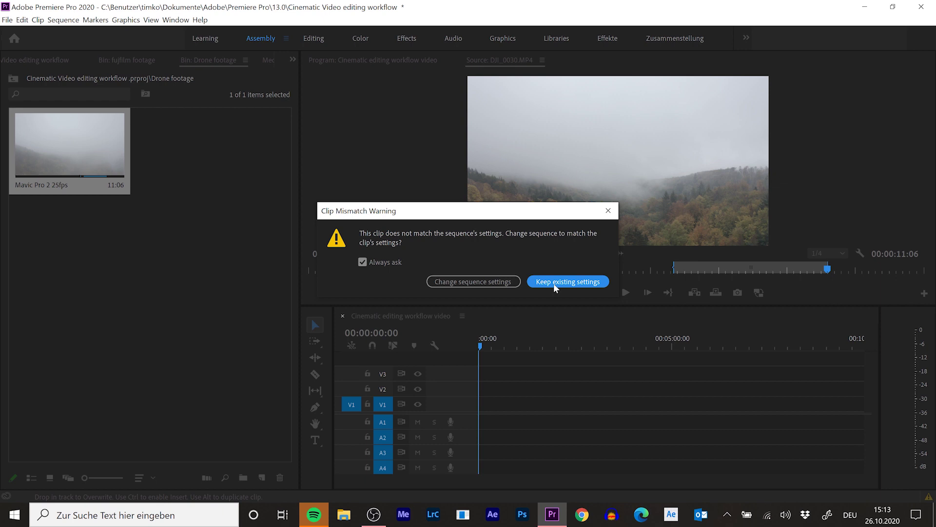
pyautogui.click(572, 285)
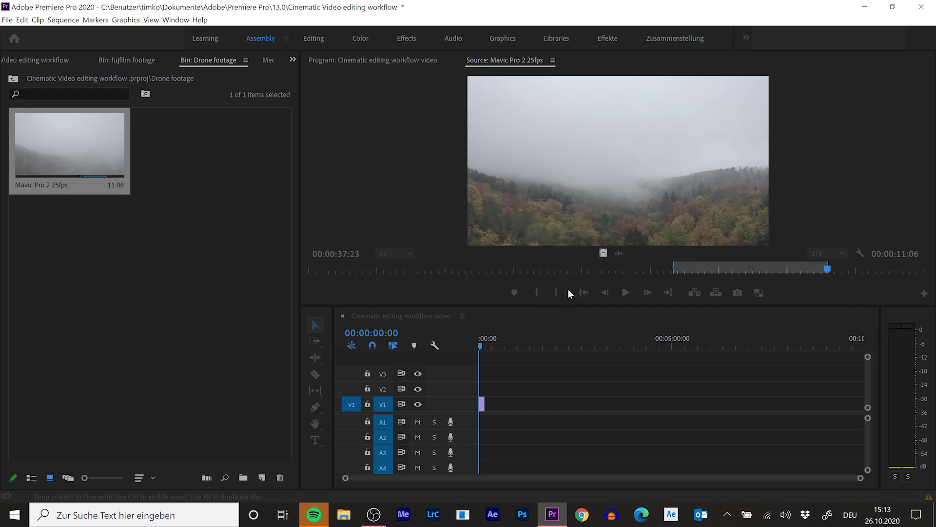
pyautogui.moveTo(481, 347); pyautogui.dragTo(483, 347)
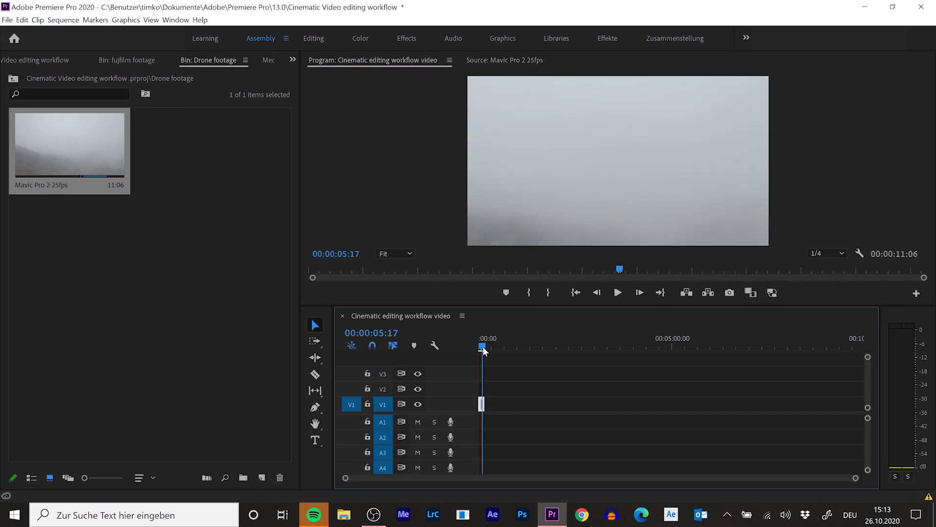
pyautogui.rightClick(484, 407)
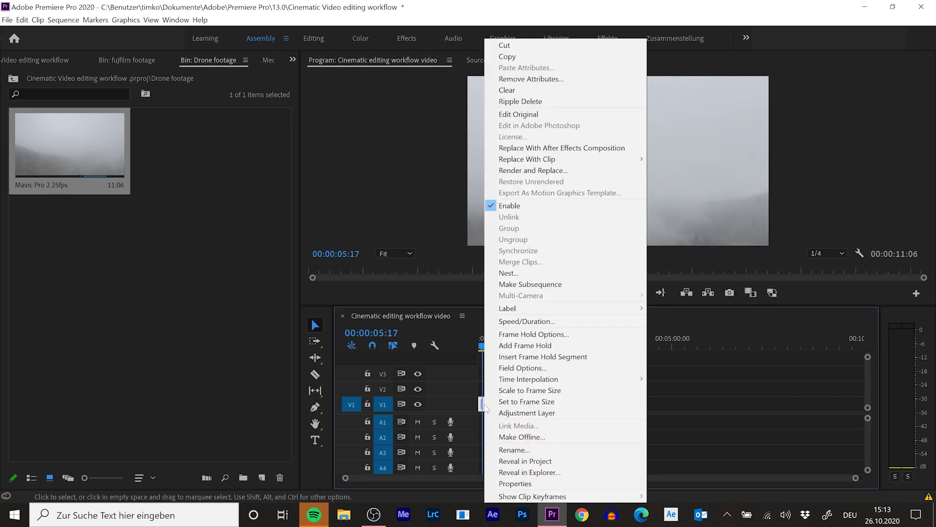
pyautogui.click(507, 390)
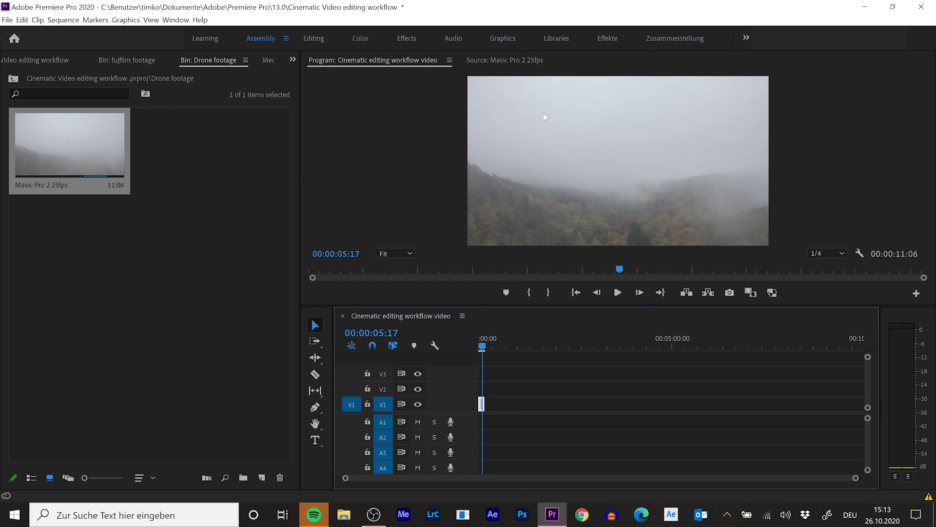
# Open the 25fps clip from the fujfilm footage bin and mark In at 12:44:47:16 and Out at 12:44:51:09
pyautogui.click(13, 80)
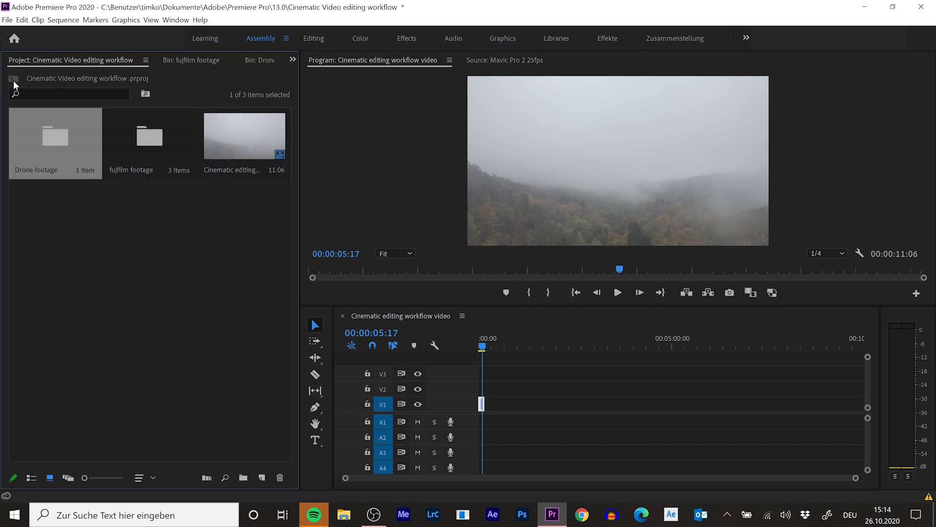
pyautogui.doubleClick(151, 142)
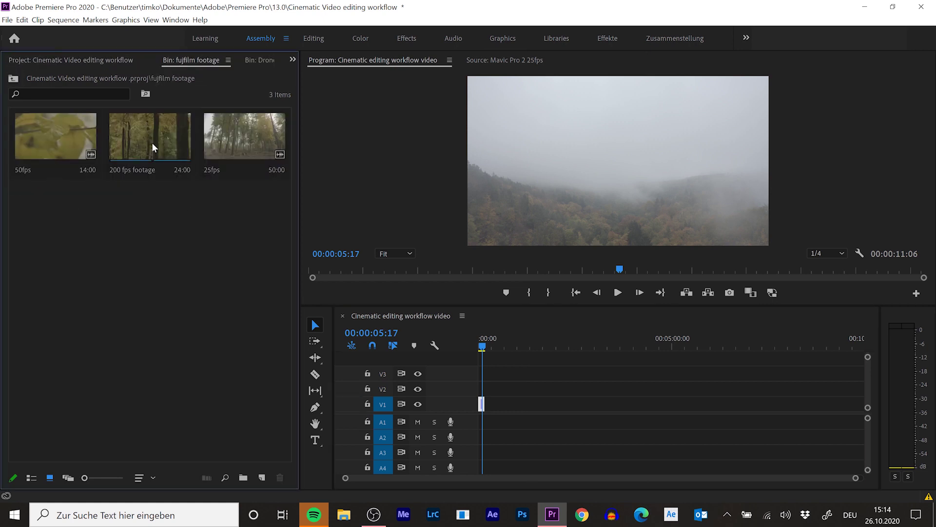
pyautogui.doubleClick(256, 143)
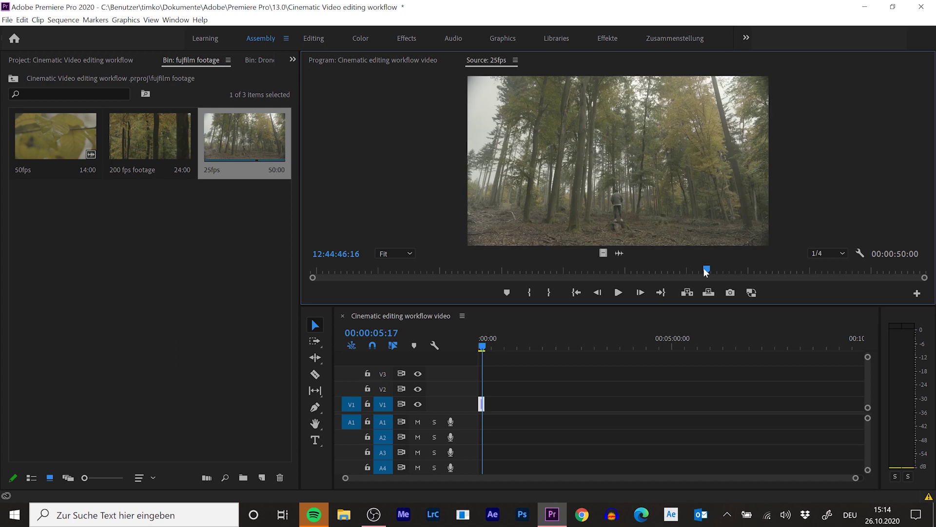
pyautogui.moveTo(706, 272); pyautogui.dragTo(718, 272)
pyautogui.press('i')
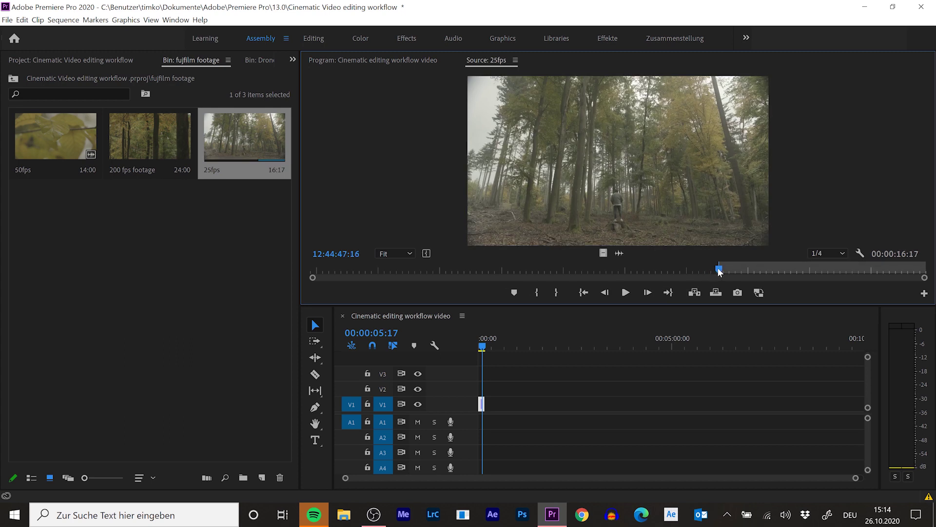
pyautogui.moveTo(726, 271); pyautogui.dragTo(765, 274)
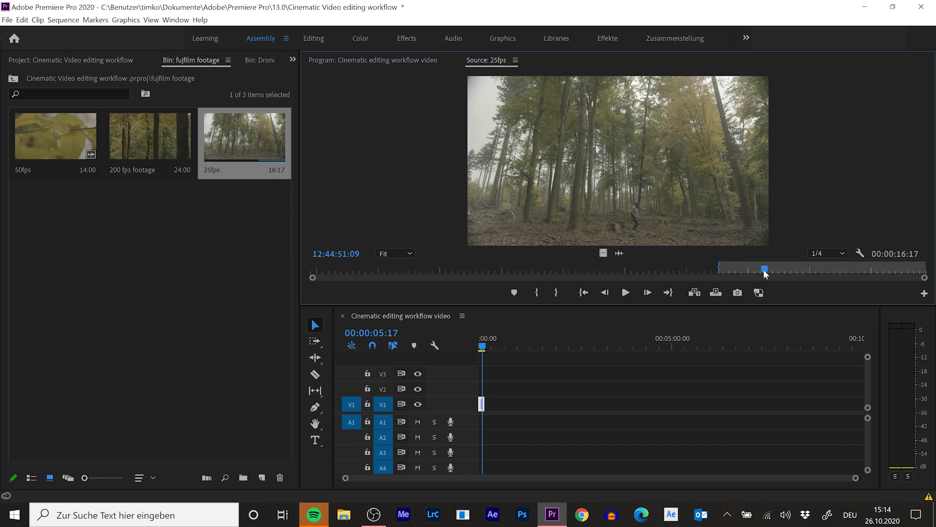
pyautogui.press('o')
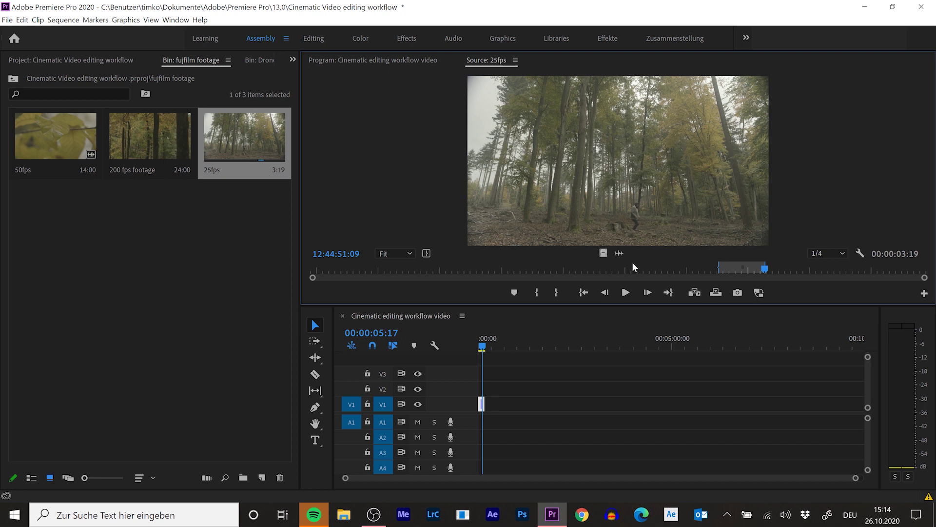
# Add only the video of the marked 25fps range to V1 directly after the drone clip and scale it to frame size
pyautogui.moveTo(603, 253); pyautogui.dragTo(485, 403)
pyautogui.moveTo(485, 346); pyautogui.dragTo(487, 346)
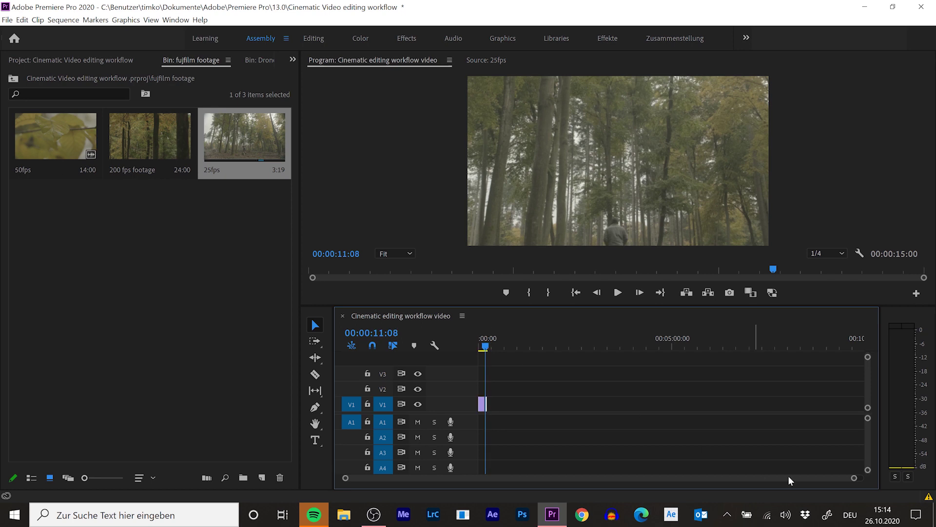
pyautogui.moveTo(854, 477); pyautogui.dragTo(514, 477)
pyautogui.rightClick(547, 404)
pyautogui.click(654, 387)
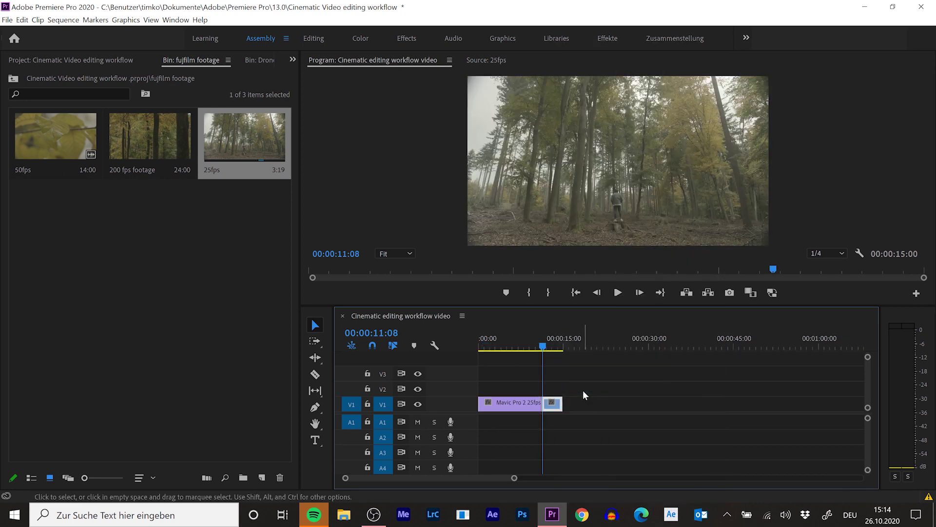
# Interpret the 50fps clip's footage with an assumed frame rate of 25 fps
pyautogui.click(195, 205)
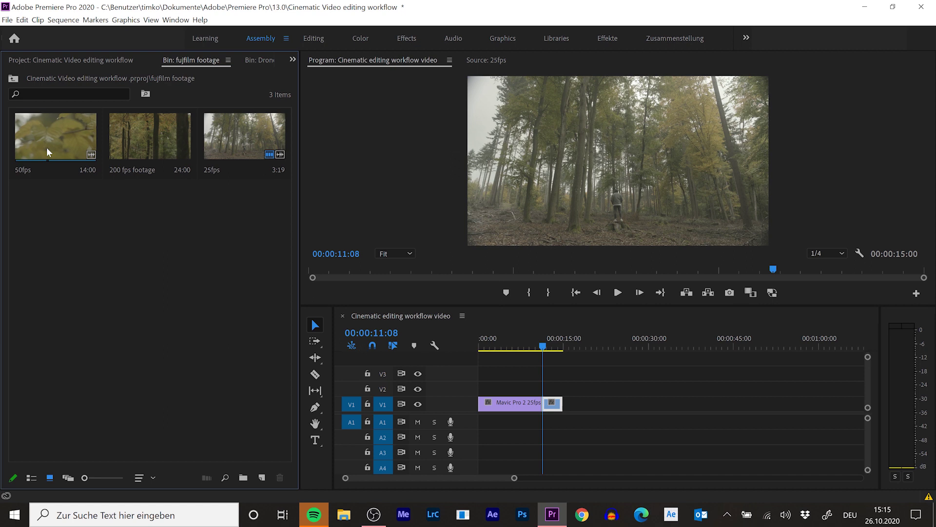
pyautogui.rightClick(49, 152)
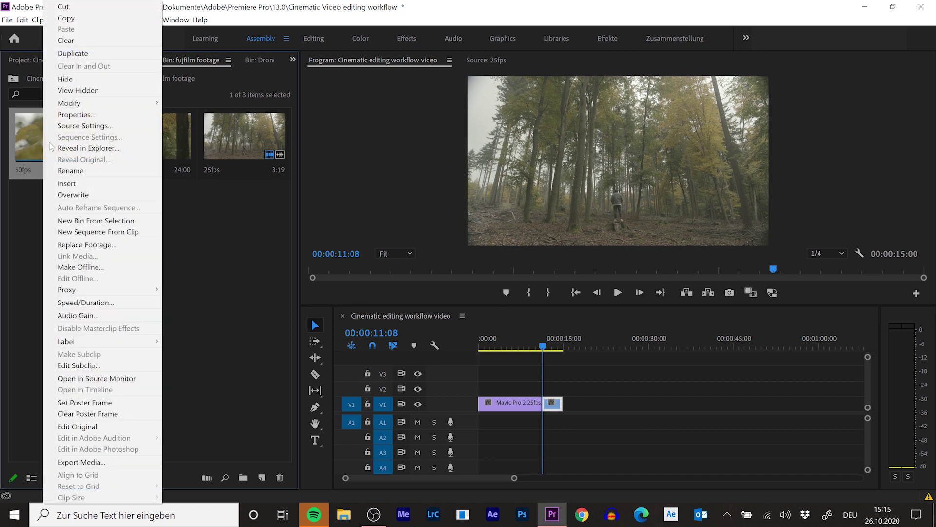
pyautogui.moveTo(82, 104)
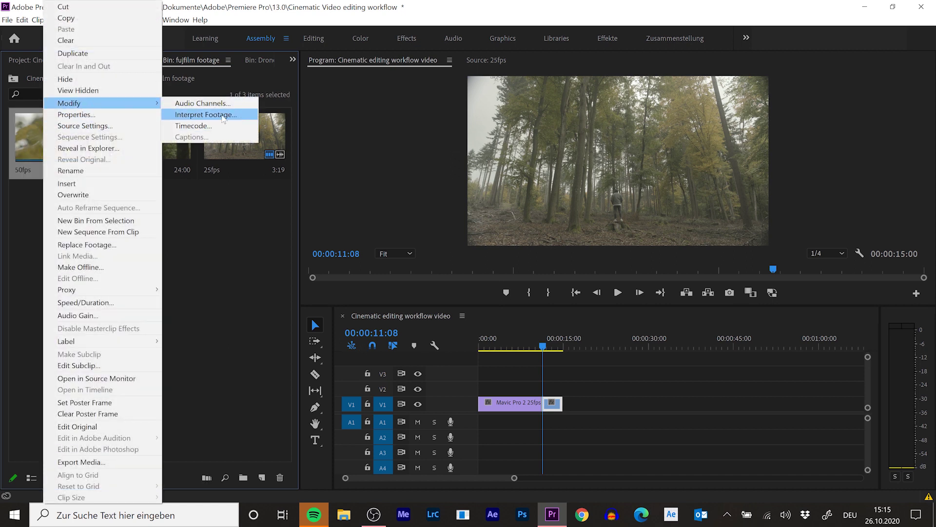
pyautogui.click(221, 116)
pyautogui.click(136, 100)
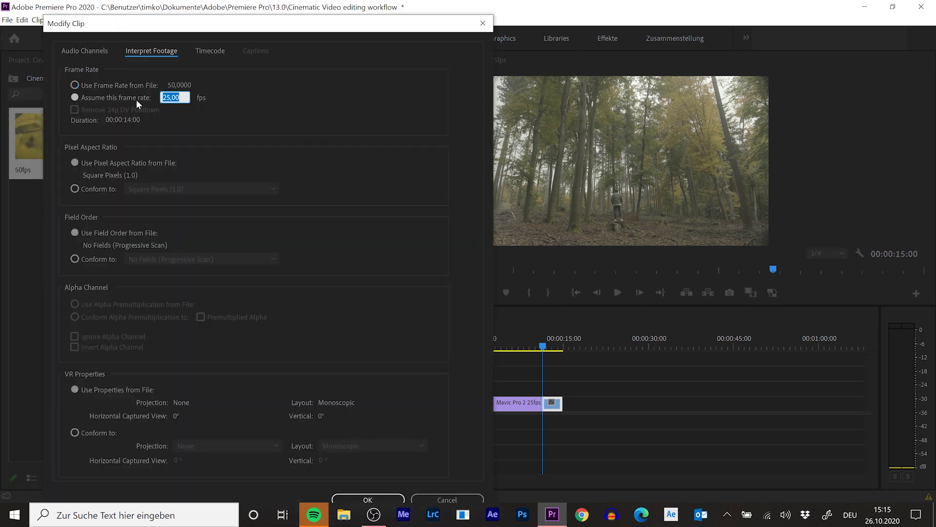
pyautogui.write('25')
pyautogui.press('Return')
# Open the 50fps clip, play through its slowed-down footage and mark an In point in its second half
pyautogui.doubleClick(51, 140)
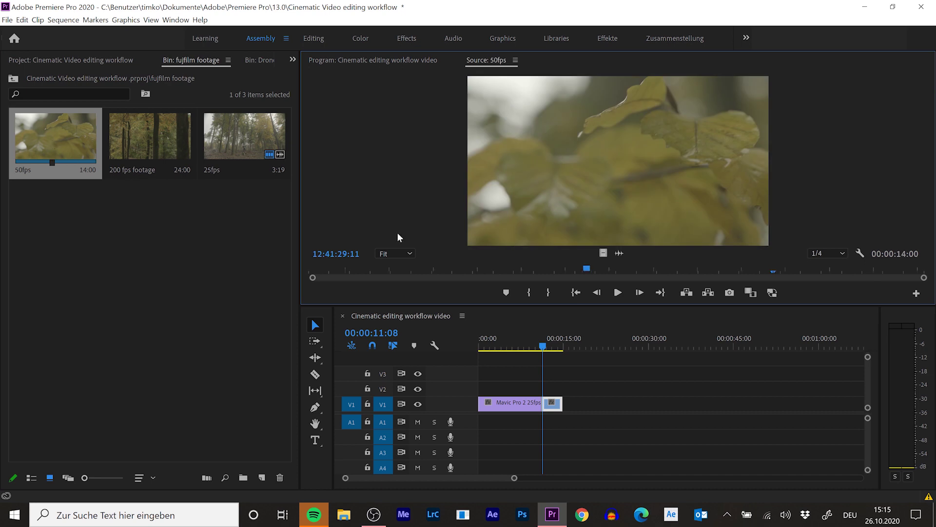
pyautogui.click(400, 270)
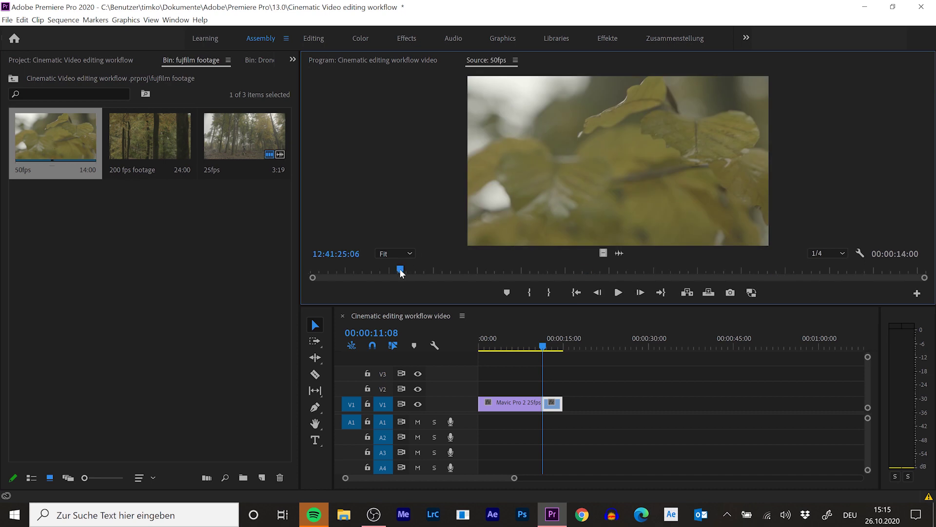
pyautogui.press('space')
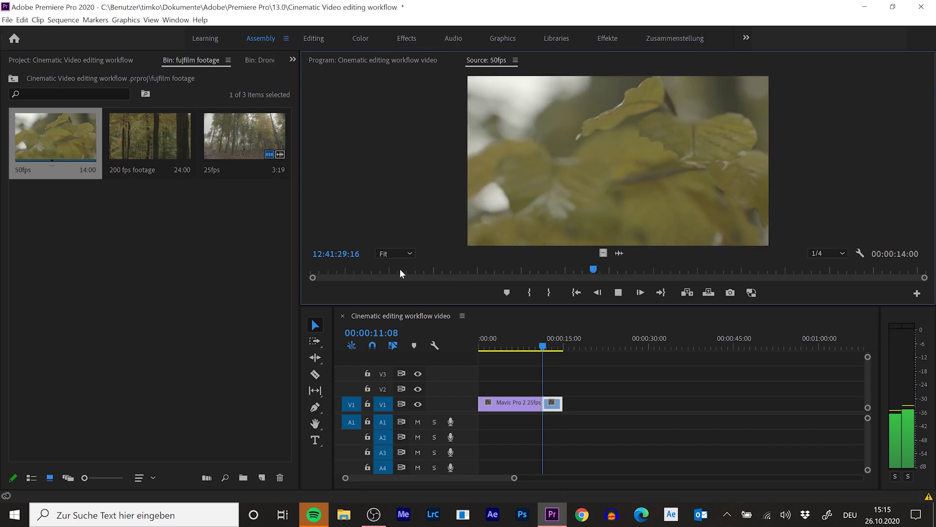
pyautogui.press('space')
pyautogui.press('space')
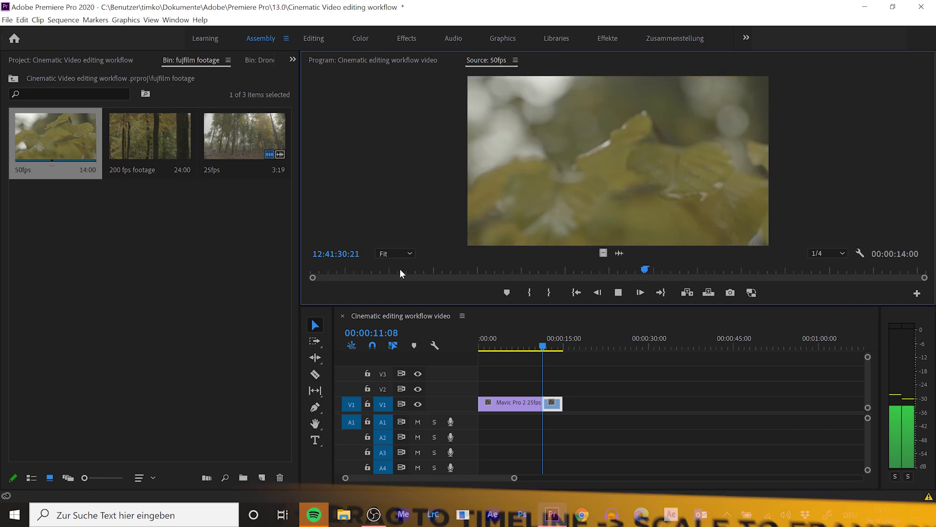
pyautogui.press('i')
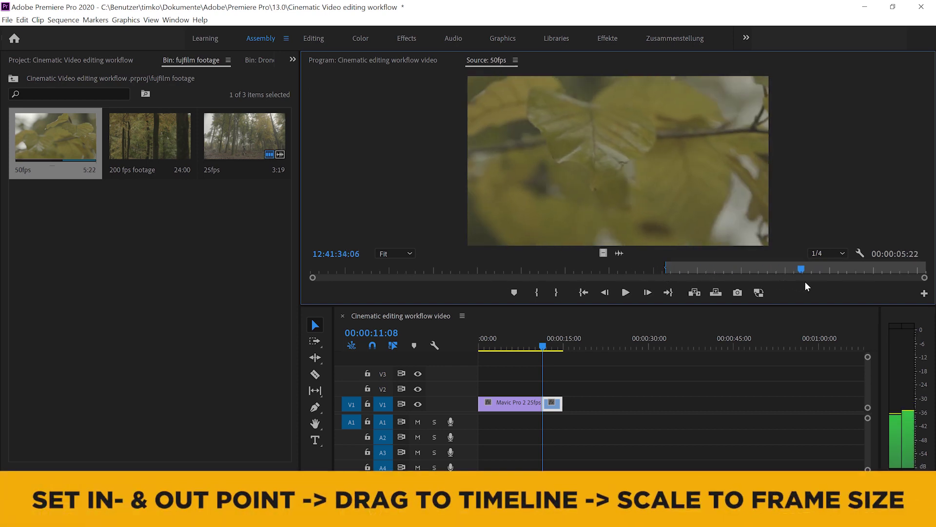
# Mark the Out point of the 50fps clip for a 3:06 range and place it on V1 directly after the 25fps clip
pyautogui.press('space')
pyautogui.press('o')
pyautogui.moveTo(619, 185); pyautogui.dragTo(572, 405)
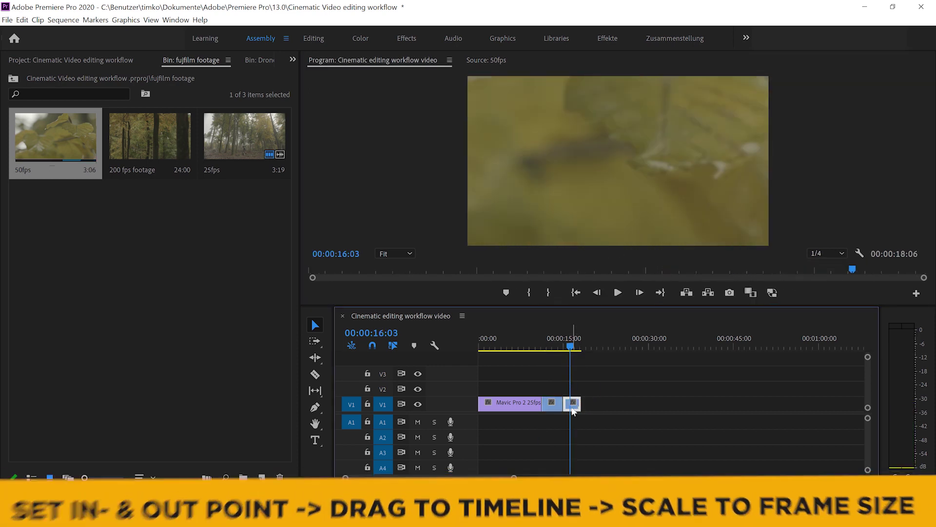
# Open the 200 fps footage clip and mark In and Out points around a short range
pyautogui.doubleClick(130, 153)
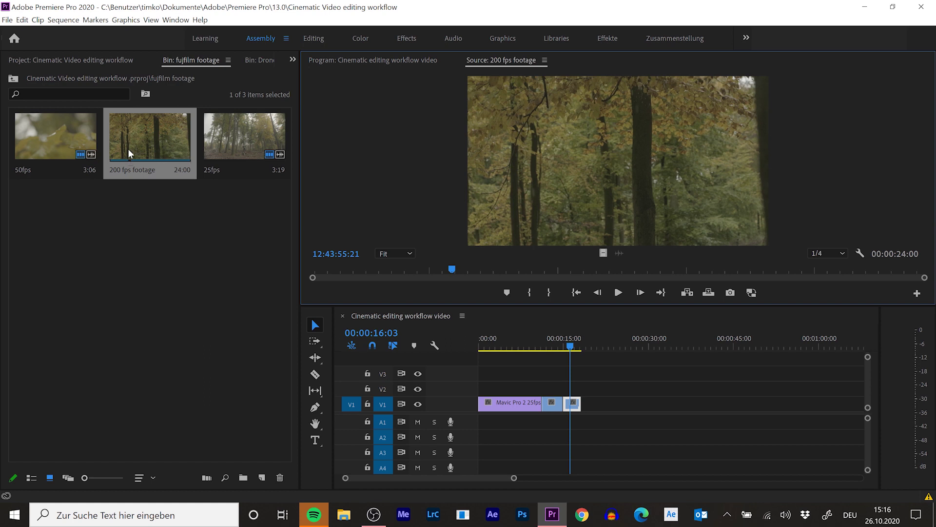
pyautogui.moveTo(451, 269); pyautogui.dragTo(556, 270)
pyautogui.press('i')
pyautogui.press('space')
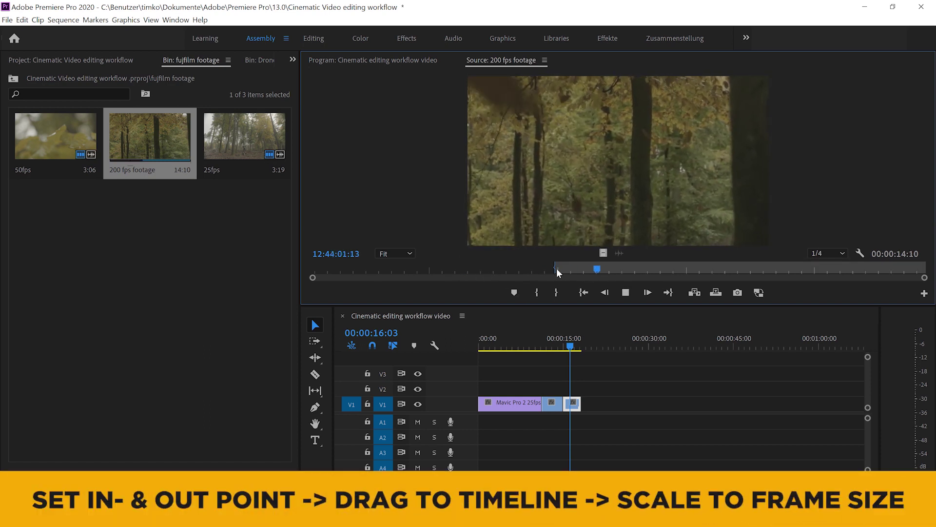
pyautogui.press('space')
pyautogui.press('o')
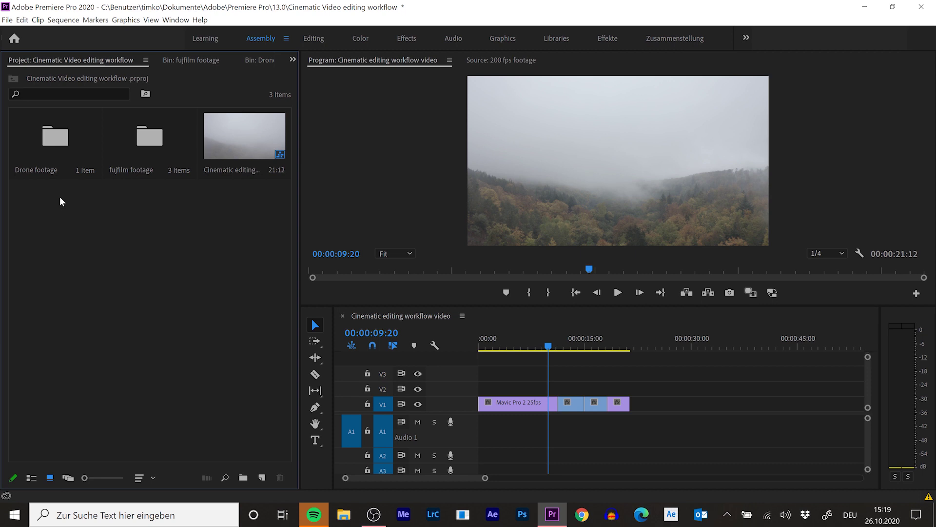
# Switch to the Effects workspace, show Lumetri's Basic Correction settings for the drone clip and park the playhead at 00:00:08:17
pyautogui.click(405, 44)
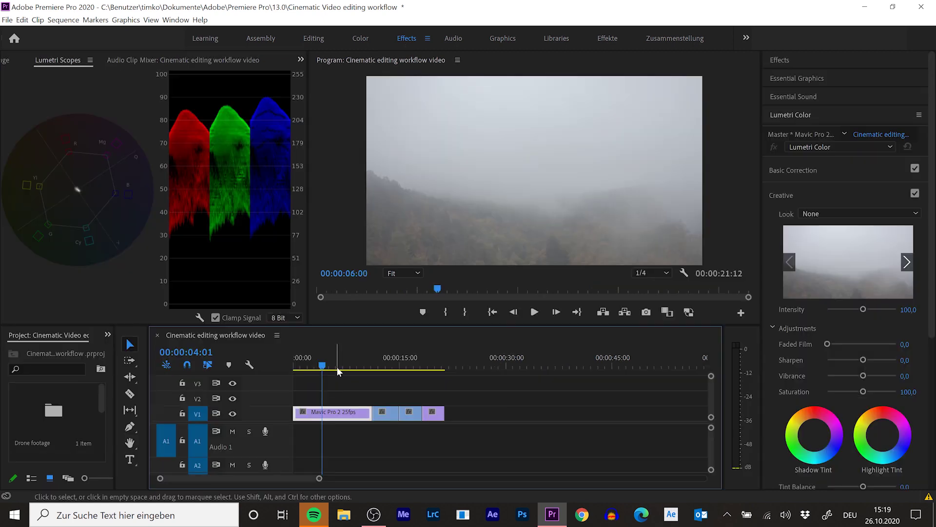
pyautogui.moveTo(336, 366); pyautogui.dragTo(355, 368)
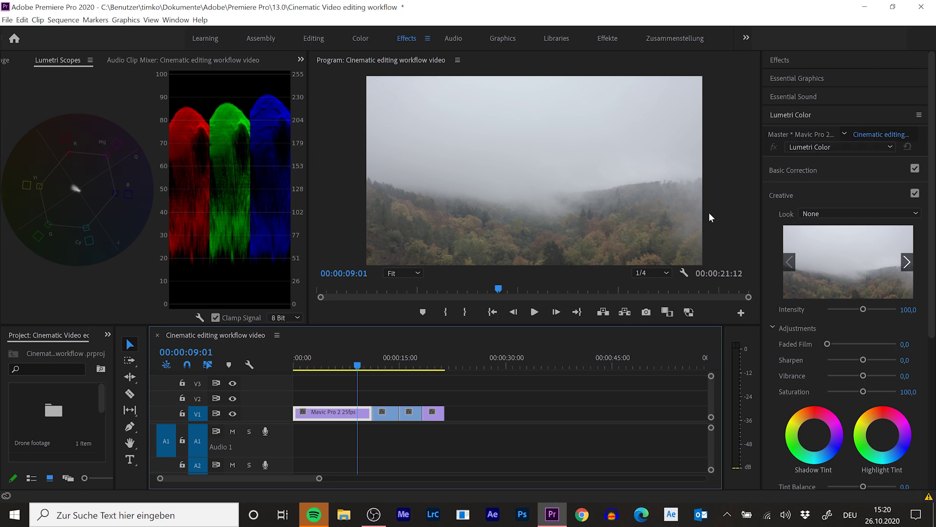
pyautogui.click(793, 169)
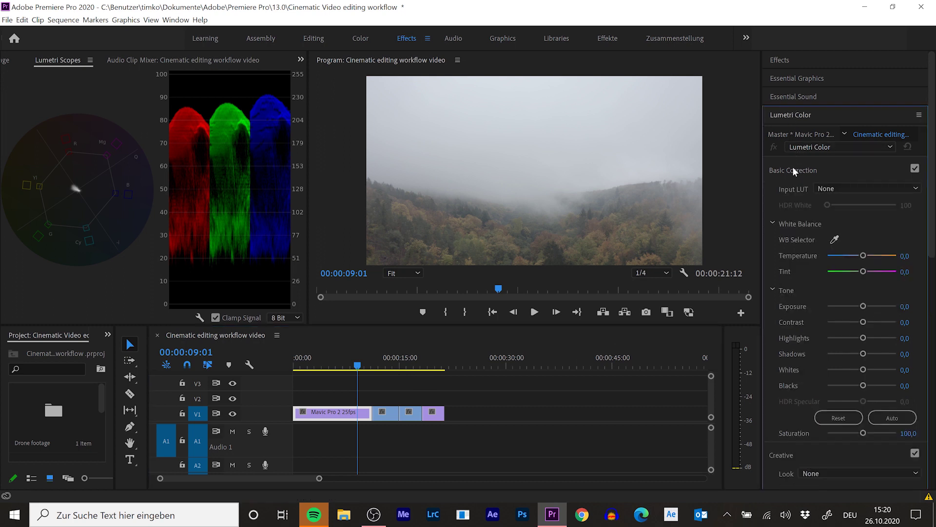
pyautogui.click(355, 365)
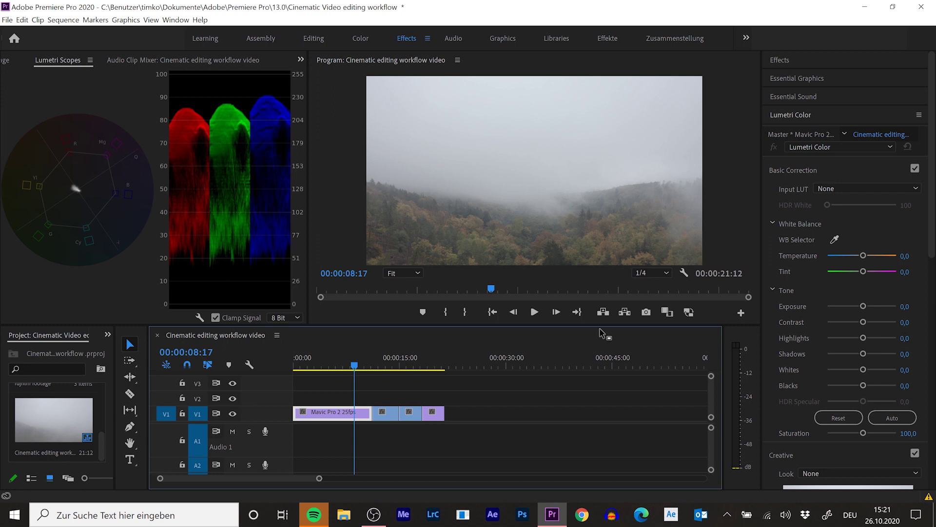
# Set the drone clip's Temperature to 15.8, Contrast 57.9, Highlights 17.5, Shadows -56.1, Whites 19.3 and Blacks -86.0, and compare with the correction off
pyautogui.moveTo(863, 322); pyautogui.dragTo(830, 384)
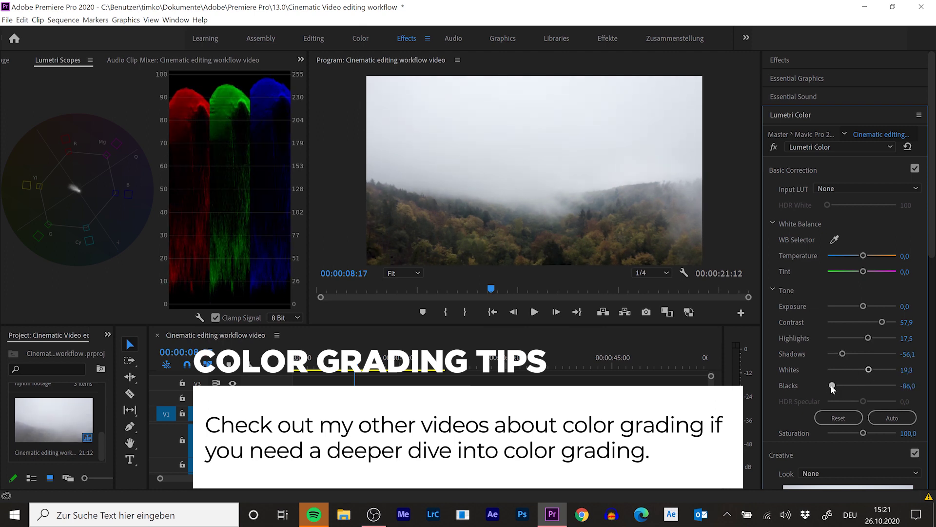
pyautogui.moveTo(863, 256); pyautogui.dragTo(867, 258)
pyautogui.click(915, 169)
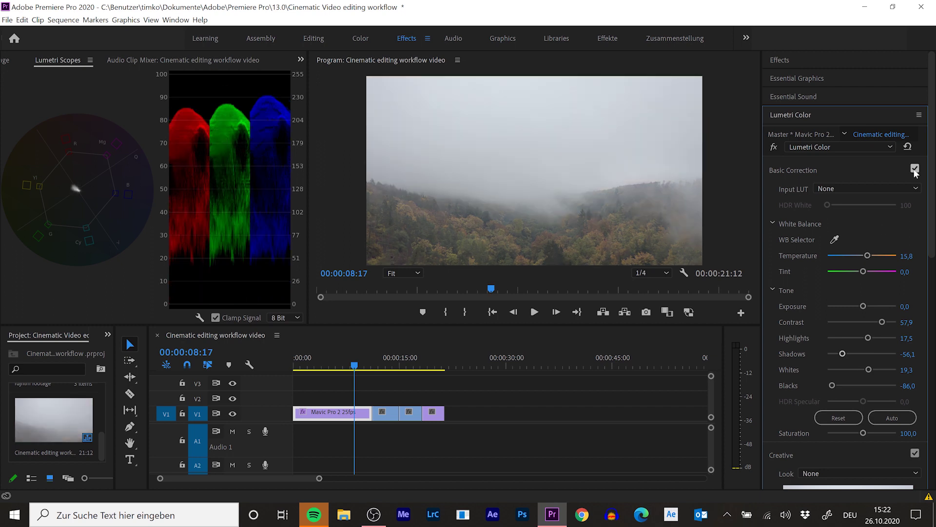
pyautogui.click(915, 168)
pyautogui.click(915, 169)
pyautogui.click(915, 169)
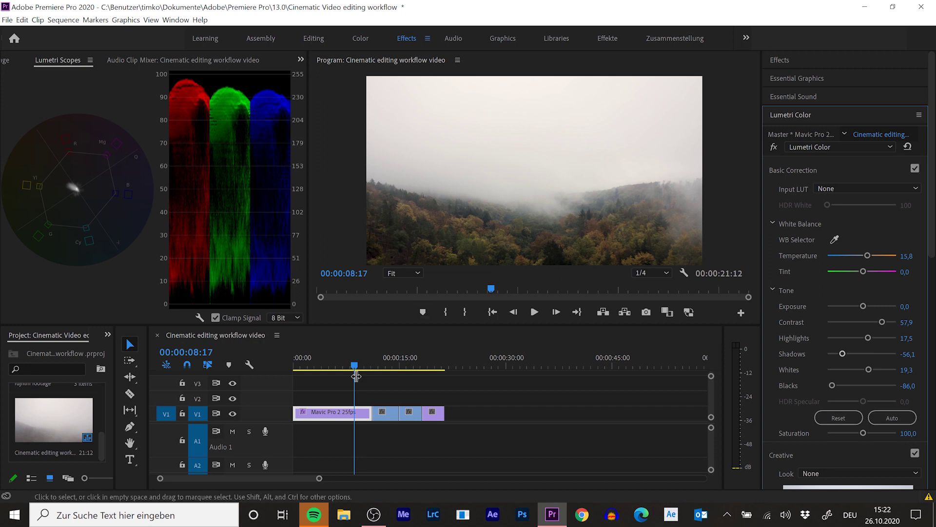
# Copy the Lumetri Color effect from the drone clip's effect settings
pyautogui.click(301, 59)
pyautogui.click(309, 75)
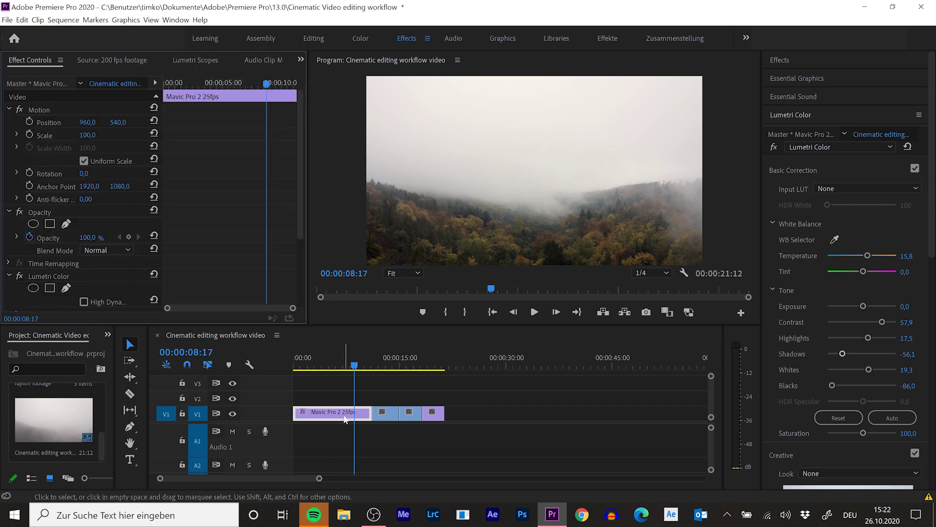
pyautogui.moveTo(301, 195); pyautogui.dragTo(301, 257)
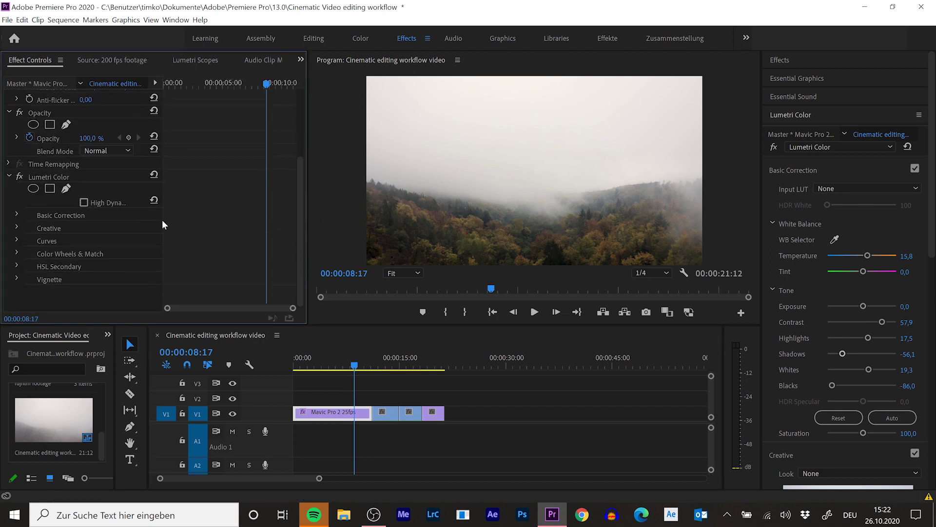
pyautogui.click(42, 178)
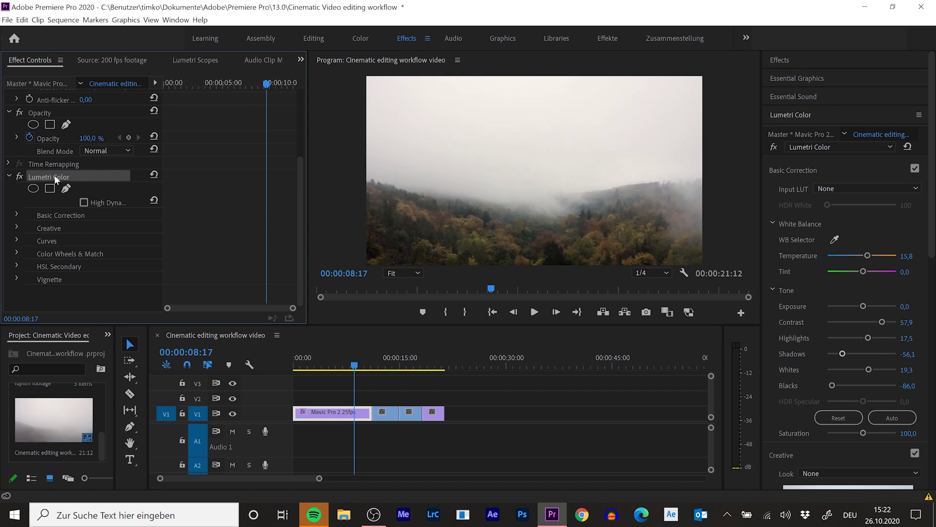
# Paste the copied Lumetri Color effect onto the 25fps, 50fps and 200 fps footage clips and check the graded result
pyautogui.click(385, 413)
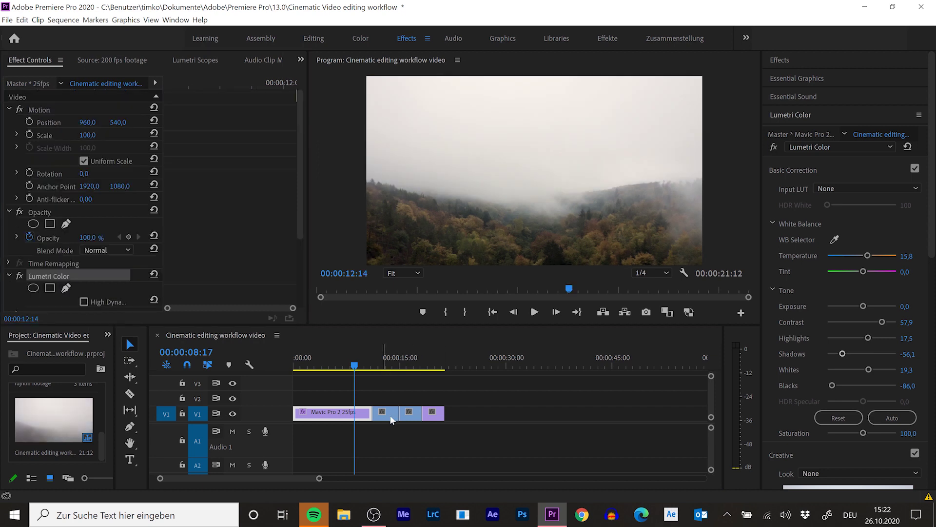
pyautogui.click(382, 366)
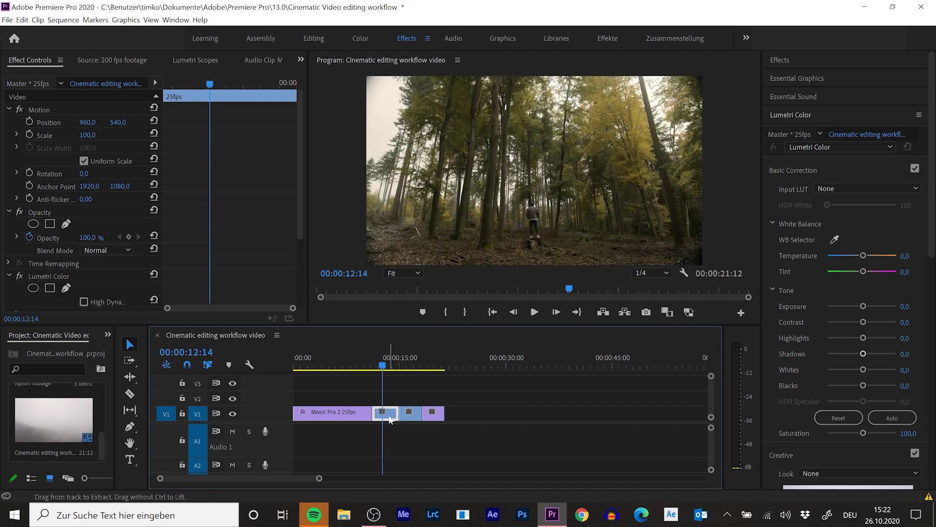
pyautogui.click(412, 420)
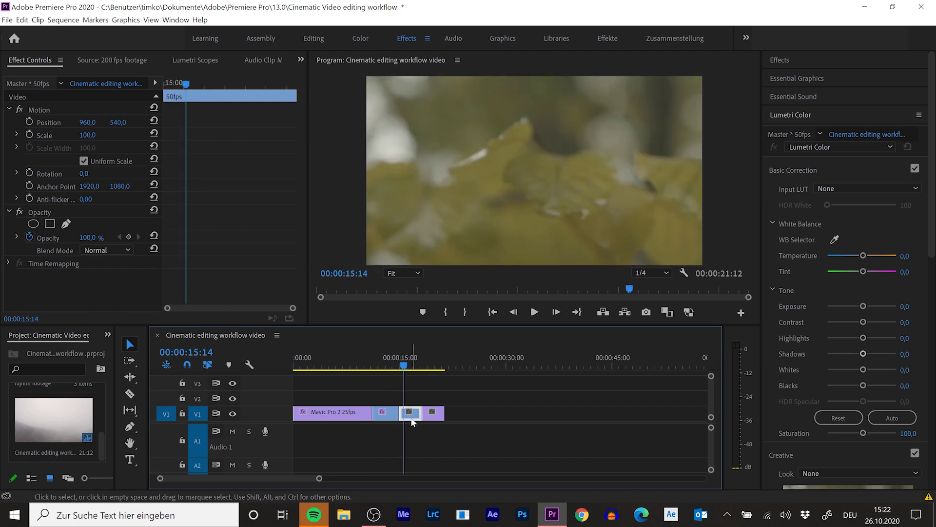
pyautogui.click(435, 419)
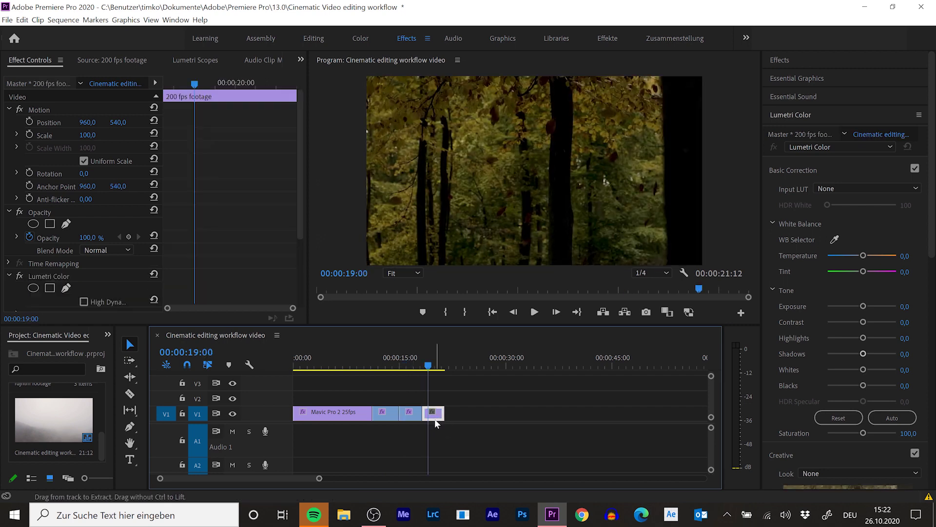
pyautogui.click(412, 364)
pyautogui.click(412, 367)
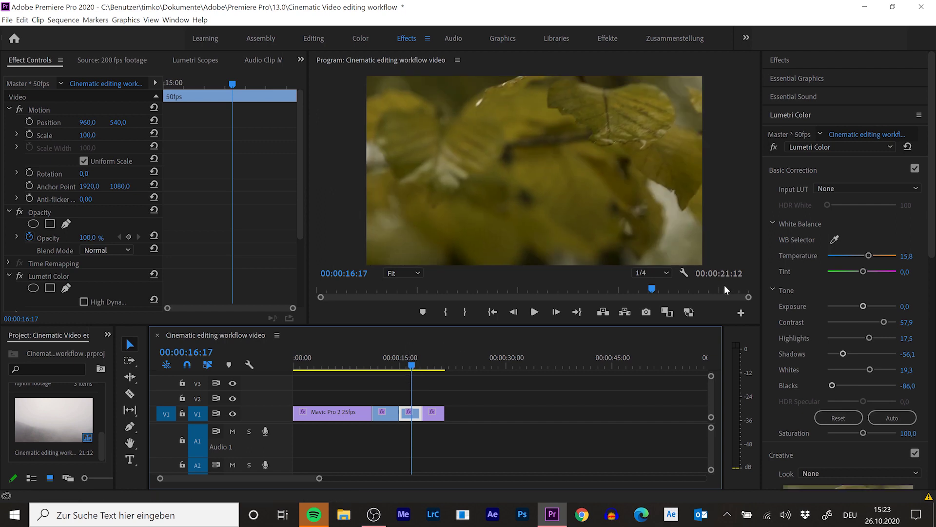
pyautogui.click(466, 393)
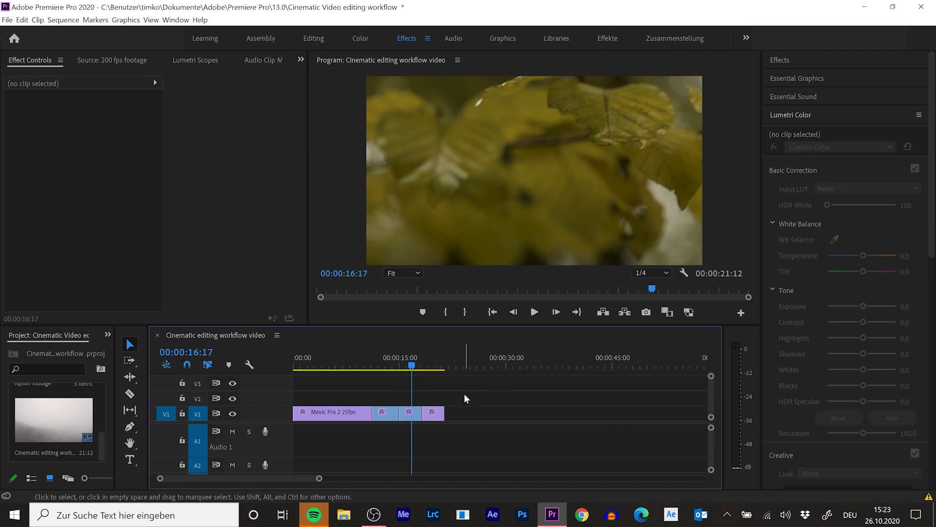
# Create a 1920 x 1080, 25 fps adjustment layer and place it on V2 spanning all the clips
pyautogui.click(108, 395)
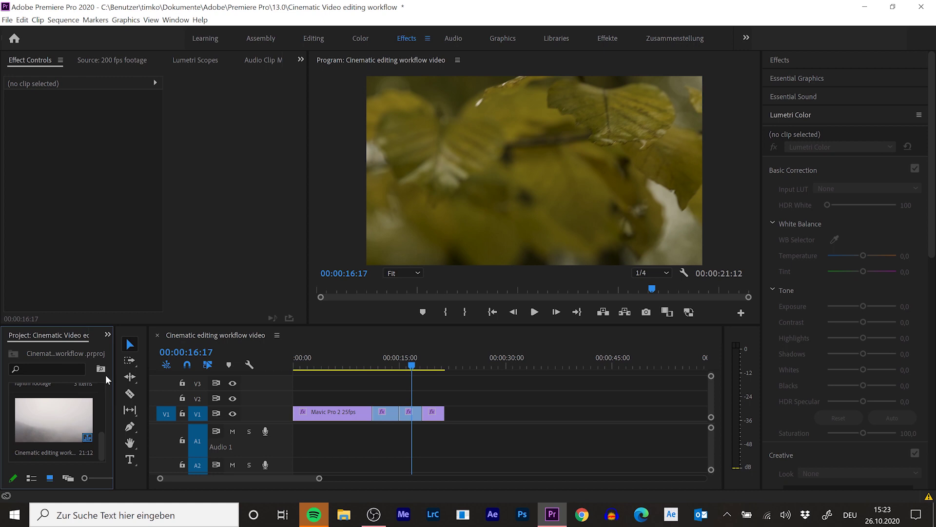
pyautogui.click(7, 20)
pyautogui.moveTo(22, 32)
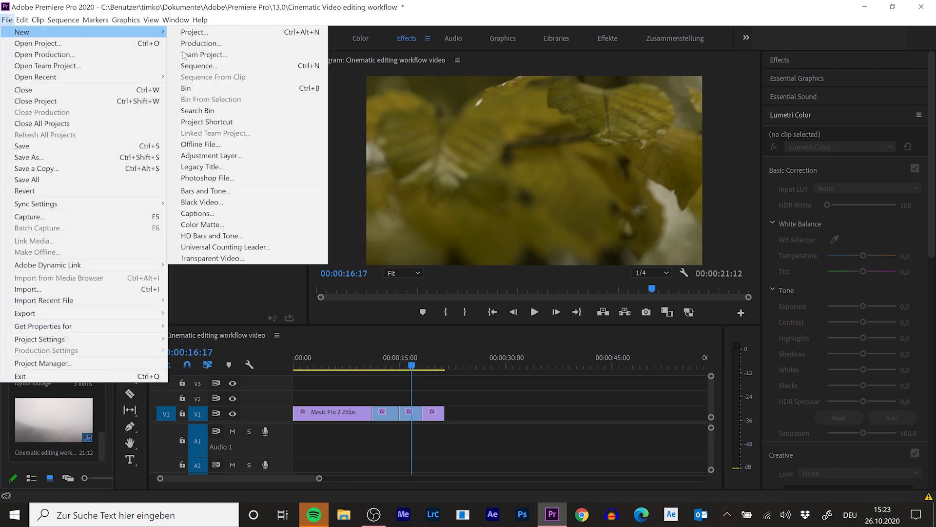
pyautogui.click(199, 156)
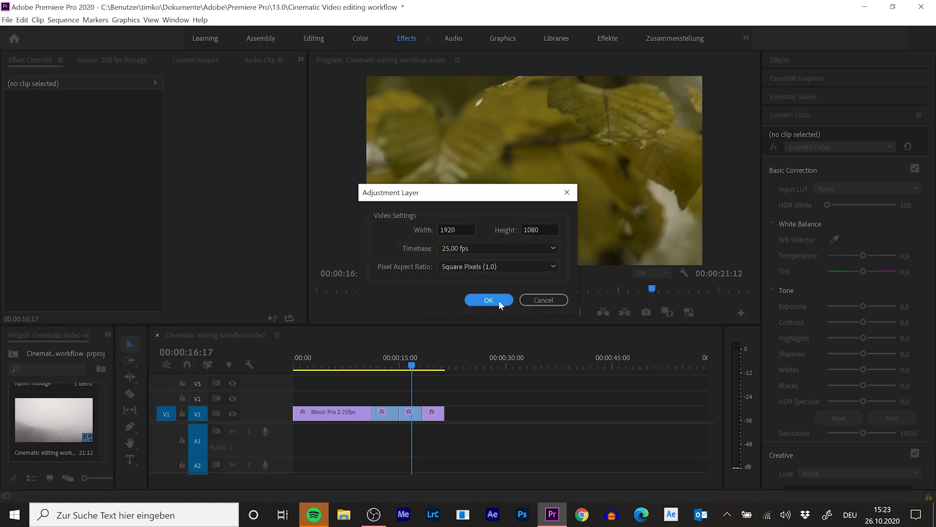
pyautogui.click(496, 300)
pyautogui.moveTo(54, 429); pyautogui.dragTo(444, 393)
# Rename the adjustment layer clip on V2 to "creative look"
pyautogui.click(371, 398)
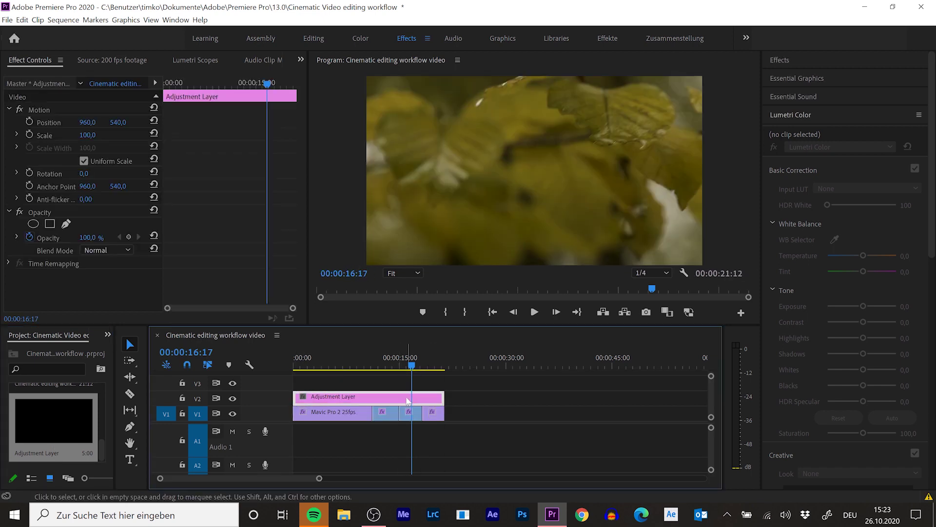
pyautogui.rightClick(371, 402)
pyautogui.click(395, 456)
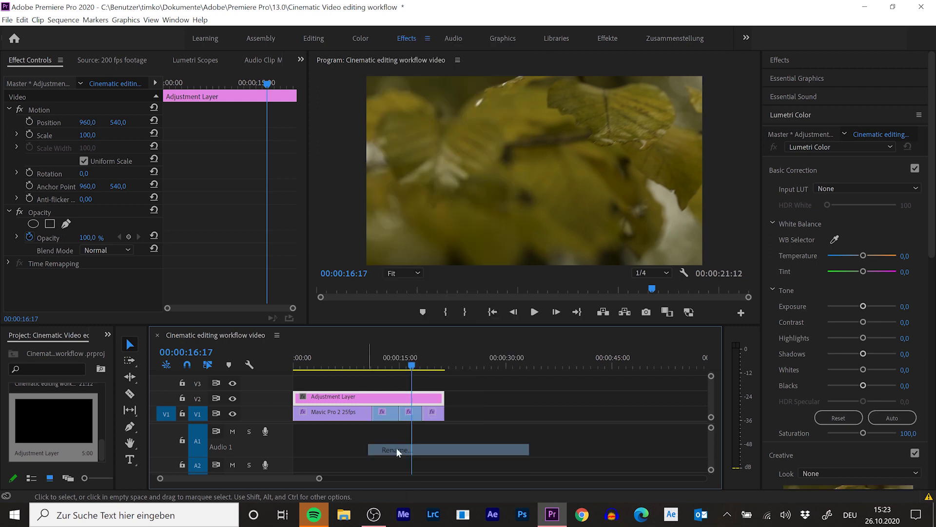
pyautogui.write('Color Grading')
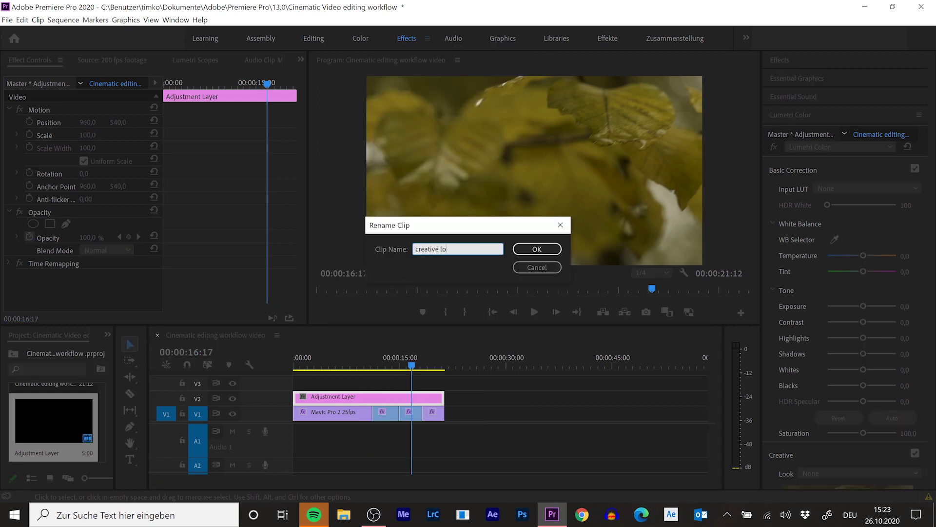
pyautogui.press('Return')
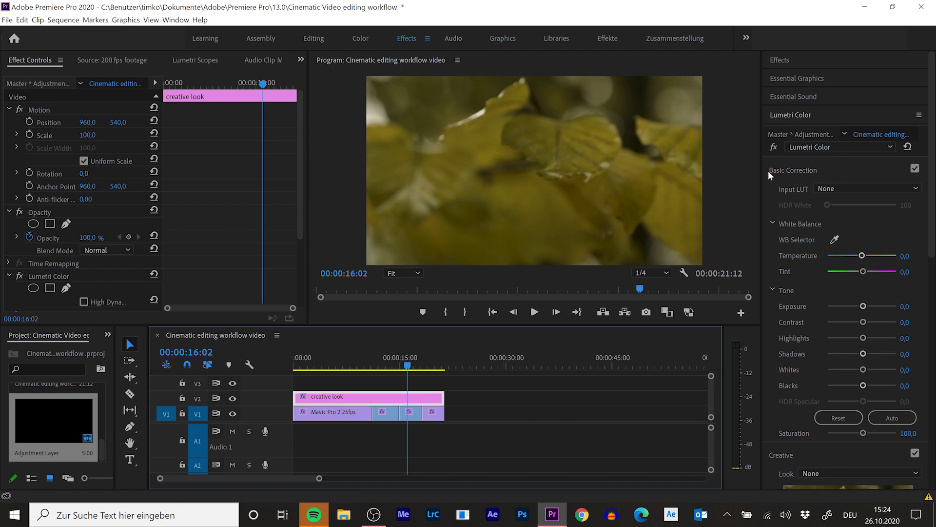
# Tint the creative look's highlights slightly toward blue and its shadows slightly toward green with the color wheels, and darken the shadows
pyautogui.click(787, 171)
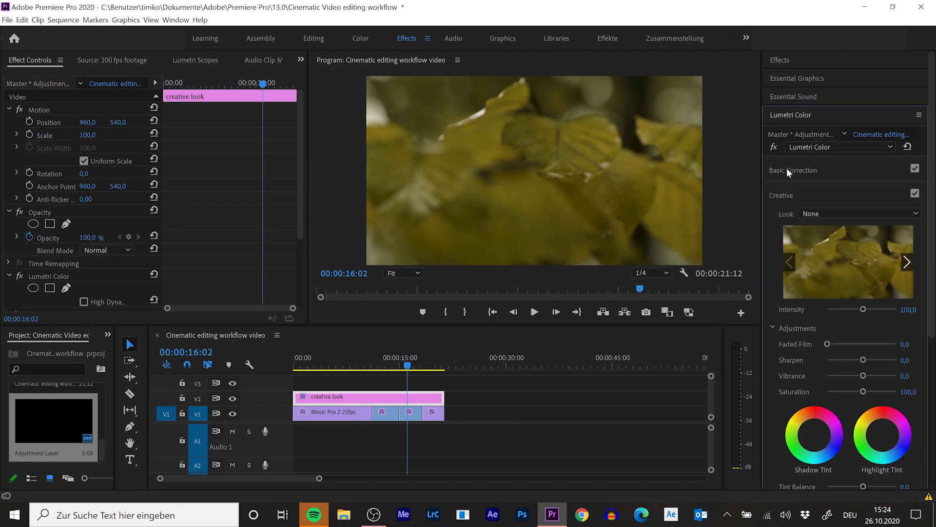
pyautogui.click(784, 197)
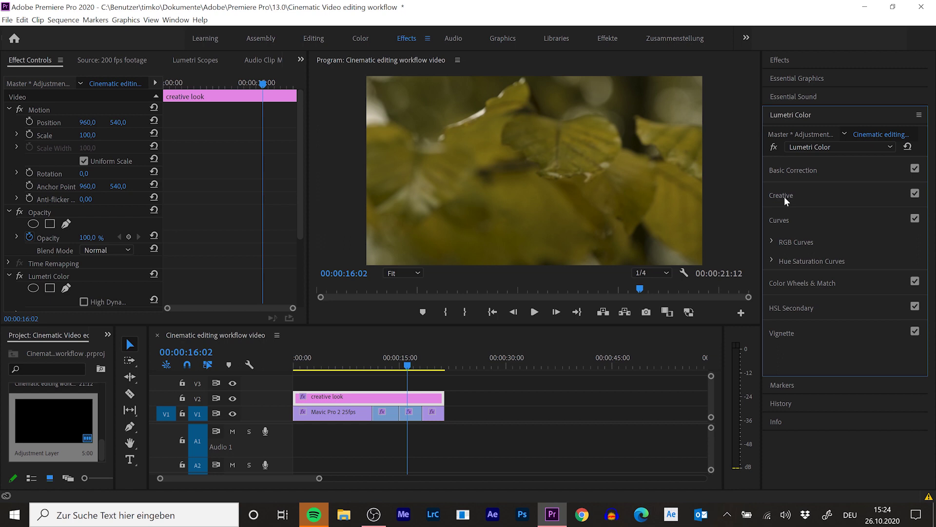
pyautogui.click(788, 283)
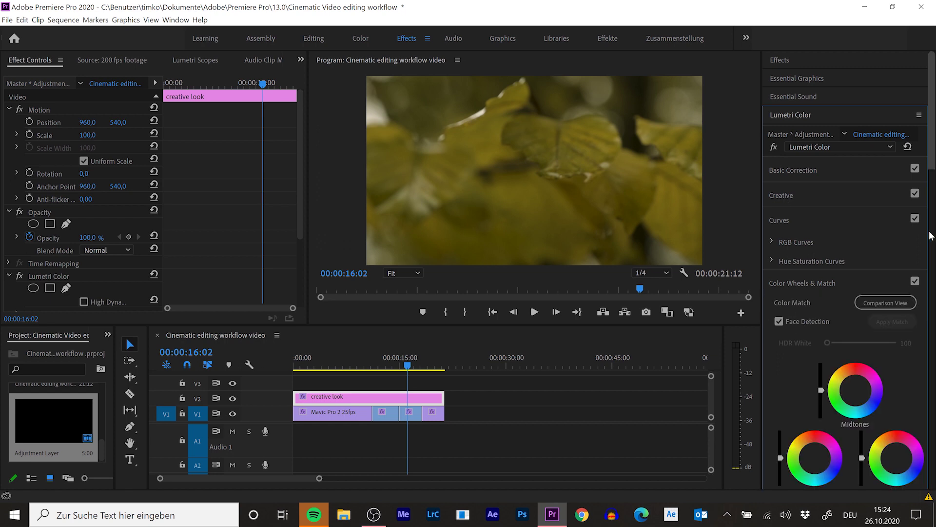
pyautogui.scroll(-3, 877, 371)
pyautogui.moveTo(896, 394)
pyautogui.mouseDown()
pyautogui.moveTo(901, 400)
pyautogui.moveTo(900, 391)
pyautogui.mouseUp()
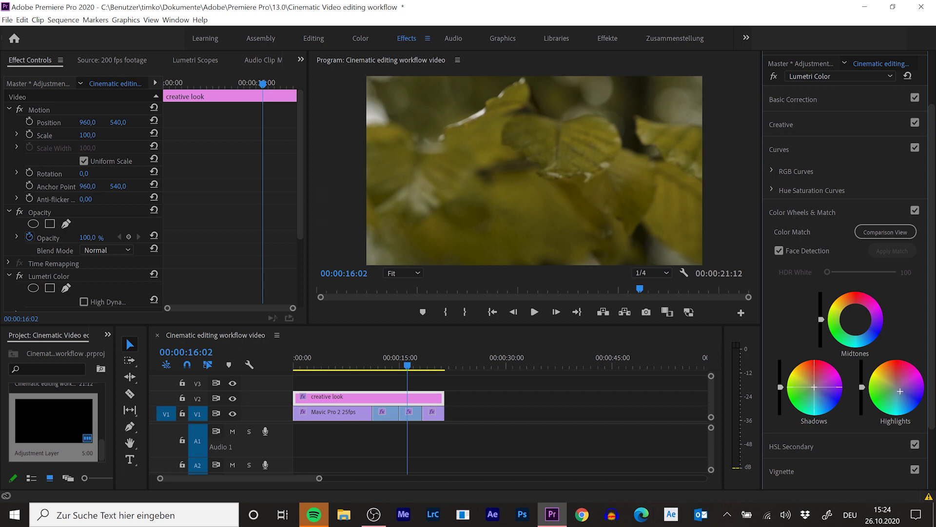
pyautogui.moveTo(409, 363); pyautogui.dragTo(356, 363)
pyautogui.scroll(-1, 358, 401)
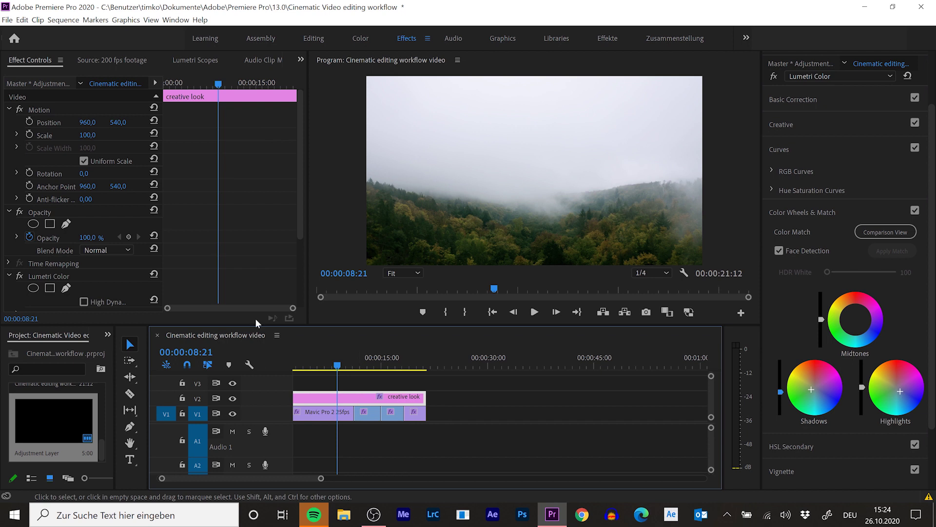
# Compare the drone shot with the creative look's grade off and on, and check the look on the 50fps leaf clip
pyautogui.scroll(-2, 207, 271)
pyautogui.scroll(-1, 212, 275)
pyautogui.click(19, 178)
pyautogui.click(19, 178)
pyautogui.click(392, 413)
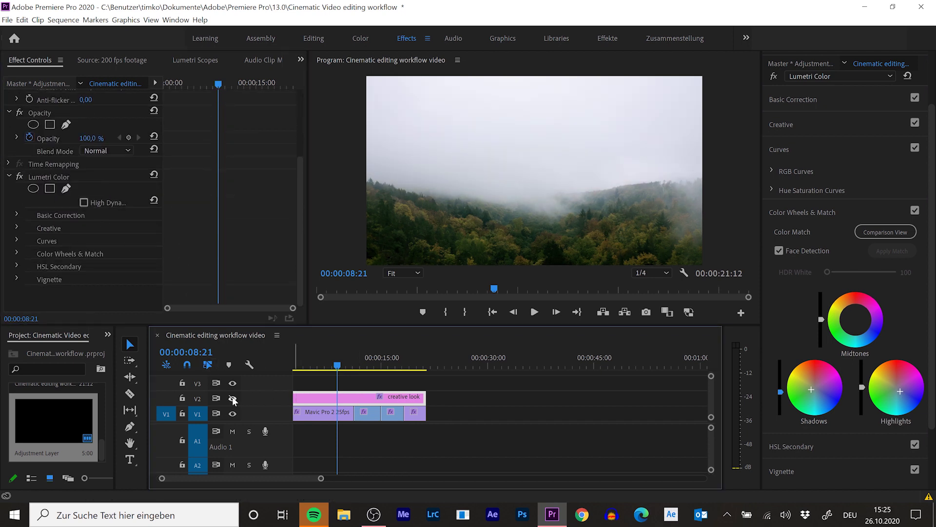
pyautogui.click(391, 369)
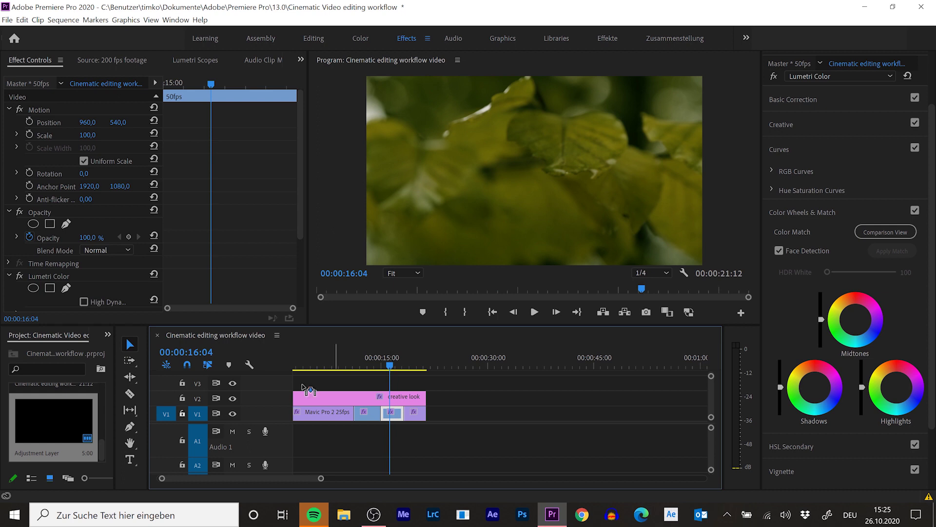
# Place another adjustment layer on V3, spanning all the clips in the sequence
pyautogui.moveTo(307, 389)
pyautogui.mouseDown()
pyautogui.moveTo(323, 390)
pyautogui.moveTo(264, 383)
pyautogui.moveTo(322, 381)
pyautogui.mouseUp()
pyautogui.press('-')
pyautogui.click(332, 381)
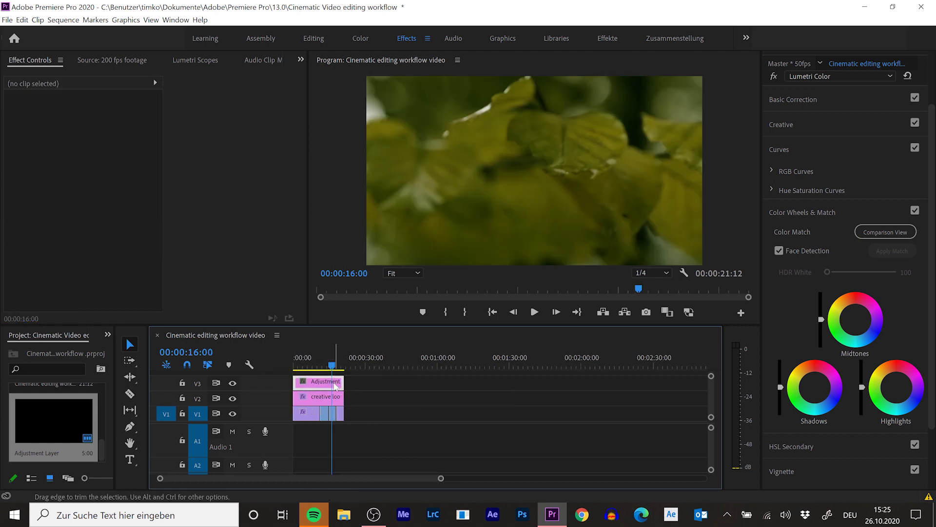
# Find the Crop video effect and apply it to the adjustment layer on V3
pyautogui.scroll(3, 794, 98)
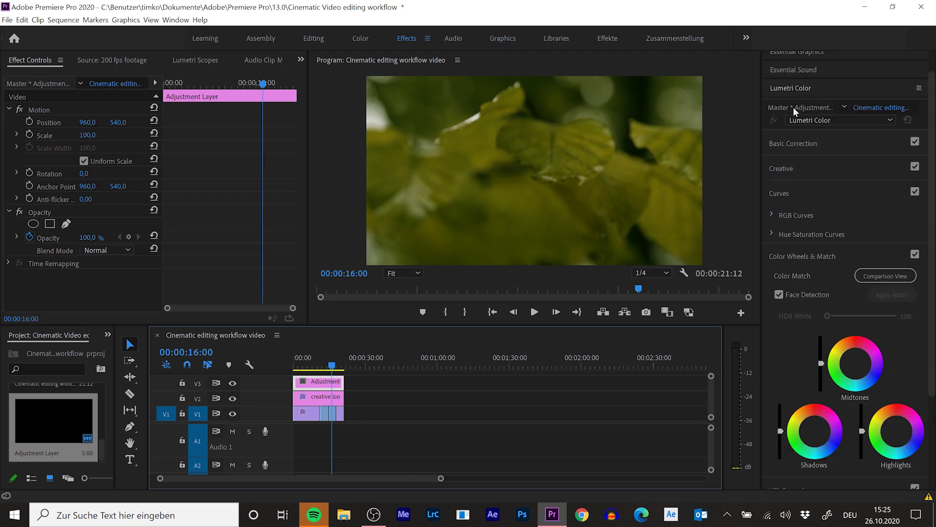
pyautogui.click(790, 60)
pyautogui.click(815, 76)
pyautogui.write('crop')
pyautogui.moveTo(812, 163); pyautogui.dragTo(333, 378)
pyautogui.click(303, 236)
# Rename the adjustment layer clip on V3 to "black bars"
pyautogui.rightClick(327, 372)
pyautogui.click(363, 448)
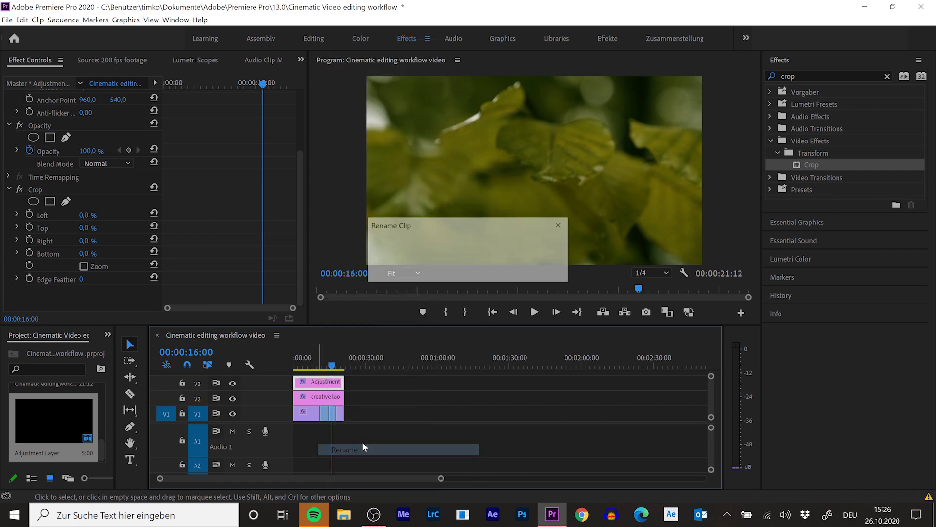
pyautogui.write('bla')
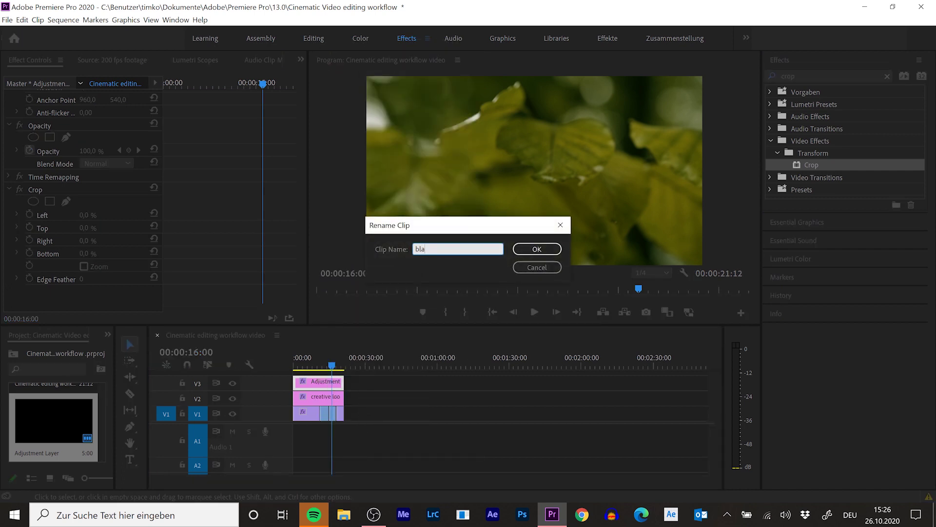
pyautogui.write('ck bars')
pyautogui.press('Return')
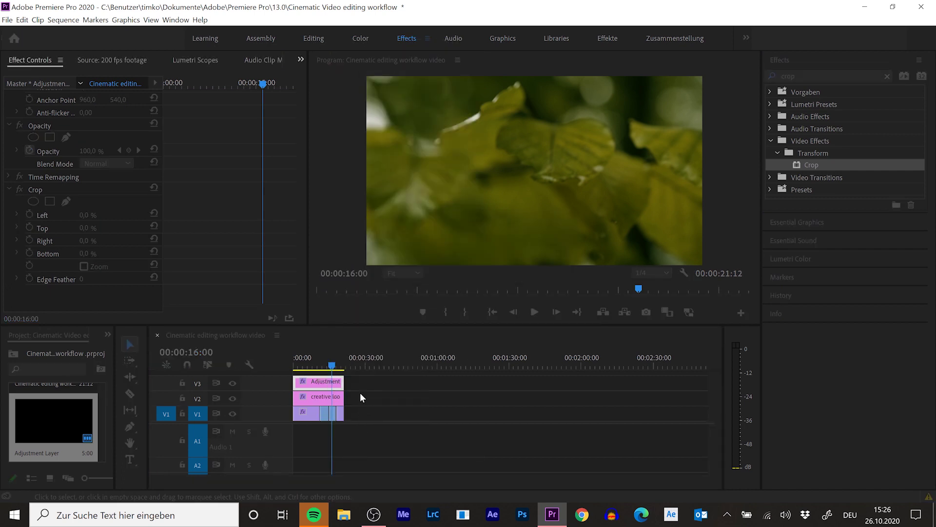
# Set the Crop effect's Top and Bottom values to 10% each on the "black bars" layer
pyautogui.click(96, 225)
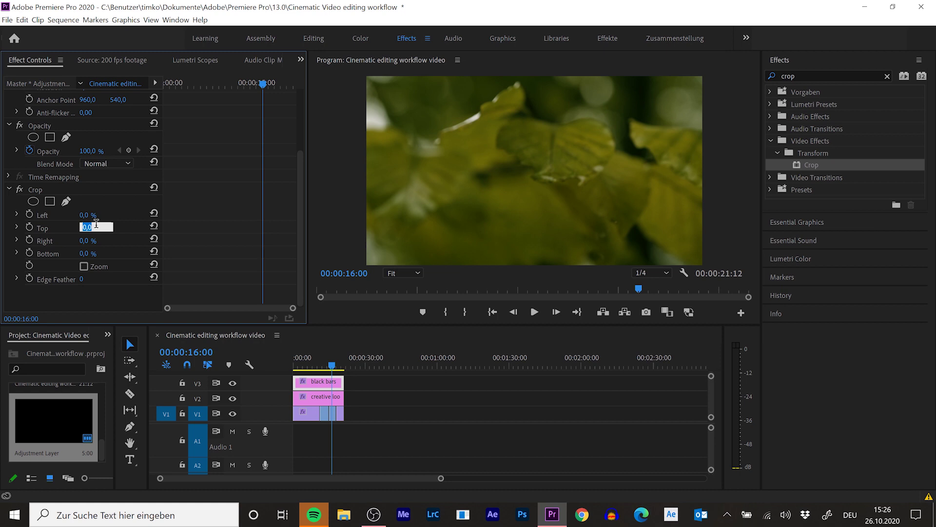
pyautogui.write('10')
pyautogui.press('Return')
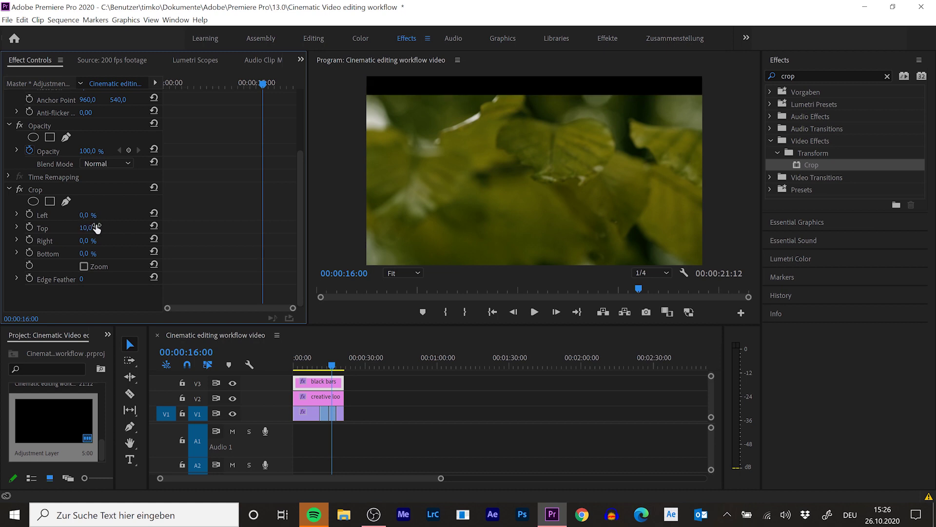
pyautogui.click(87, 254)
pyautogui.write('10')
pyautogui.press('Return')
pyautogui.moveTo(86, 228)
pyautogui.mouseDown()
pyautogui.moveTo(117, 228)
pyautogui.moveTo(82, 227)
pyautogui.mouseUp()
pyautogui.click(96, 226)
pyautogui.write('10')
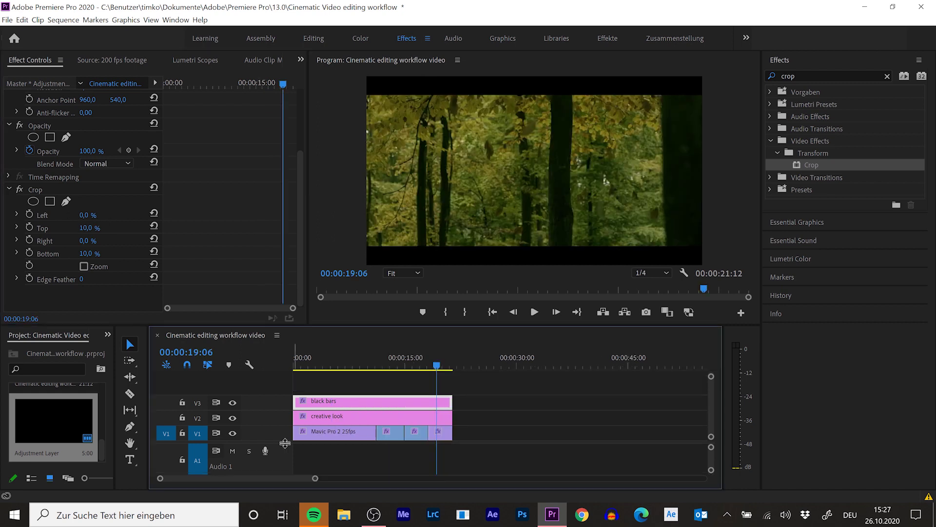